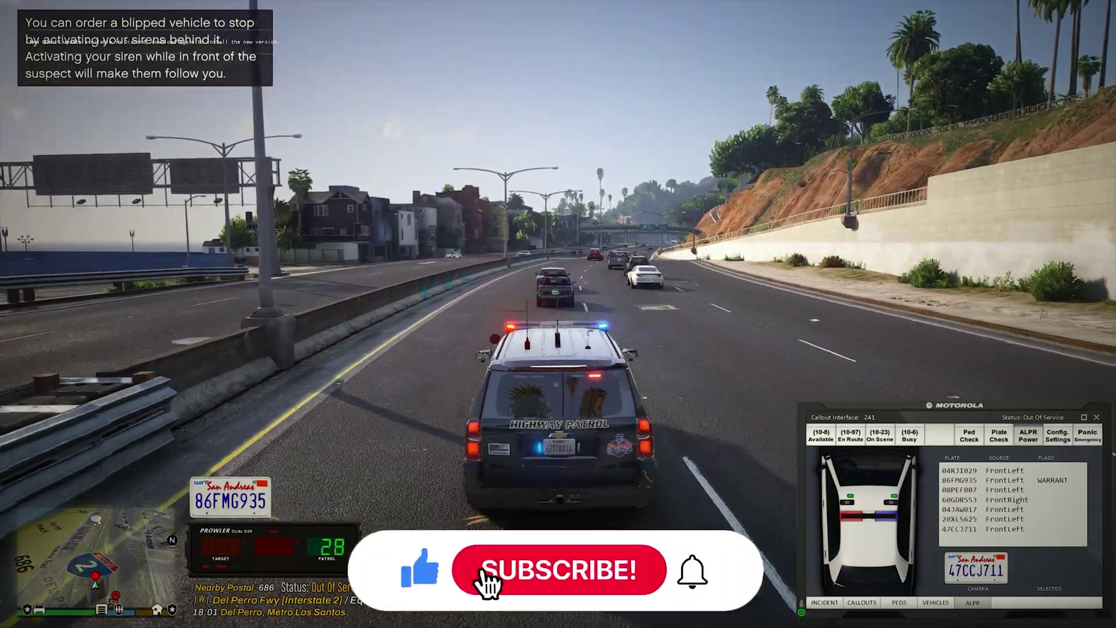
In first-person view, use the siren to pull over the green convertible, then change camera view
key(v)
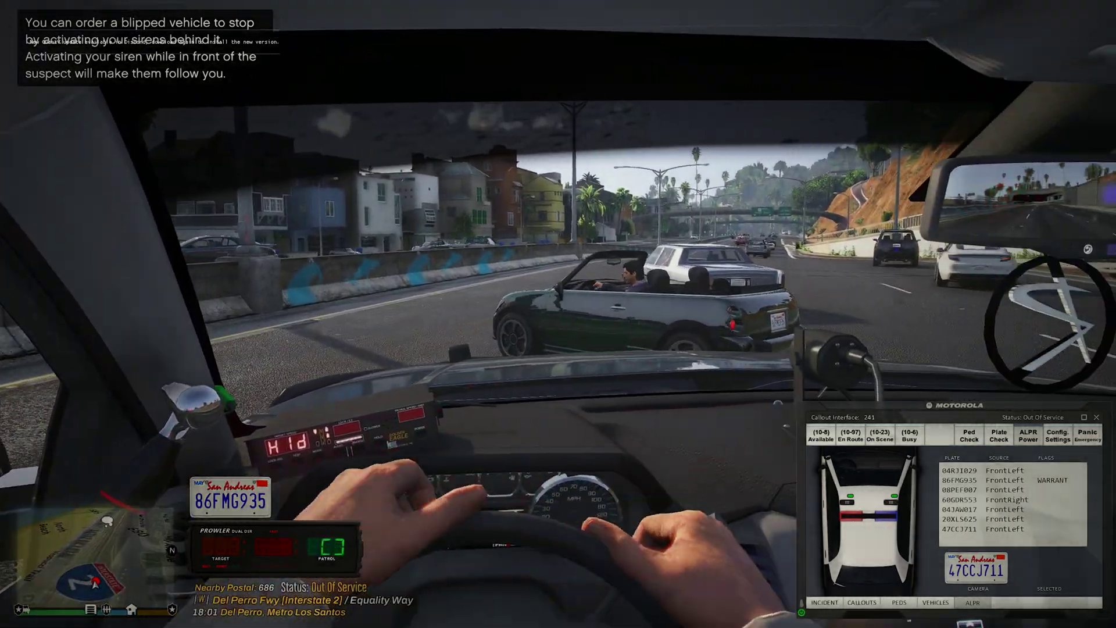
key(e)
key(v)
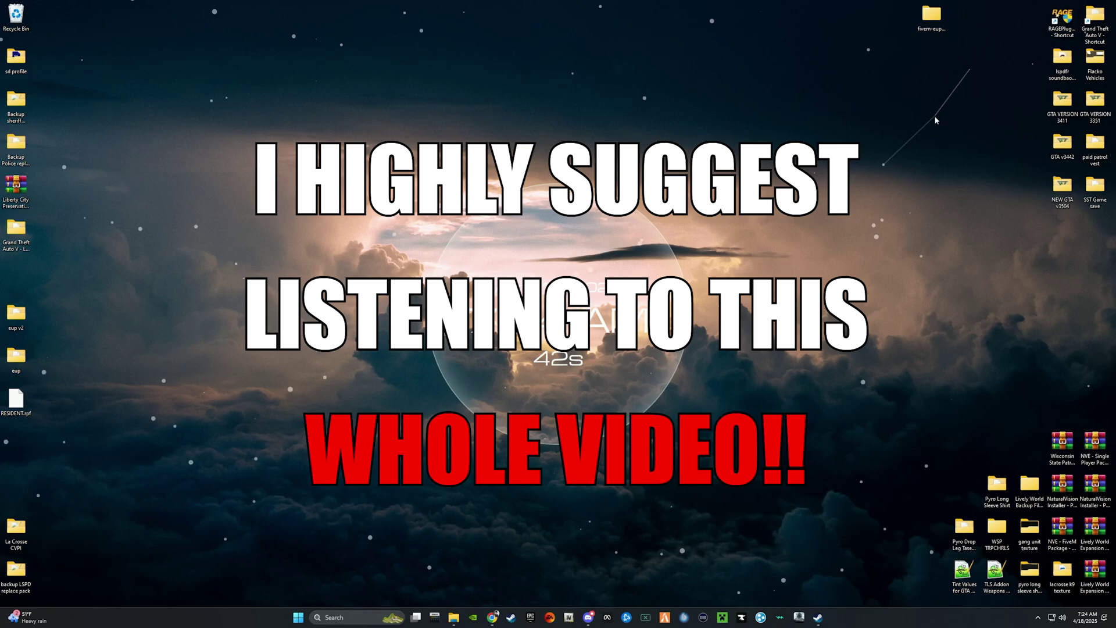
Open the Grand Theft Auto V game folder (168 items) from its desktop shortcut
double_click(1094, 22)
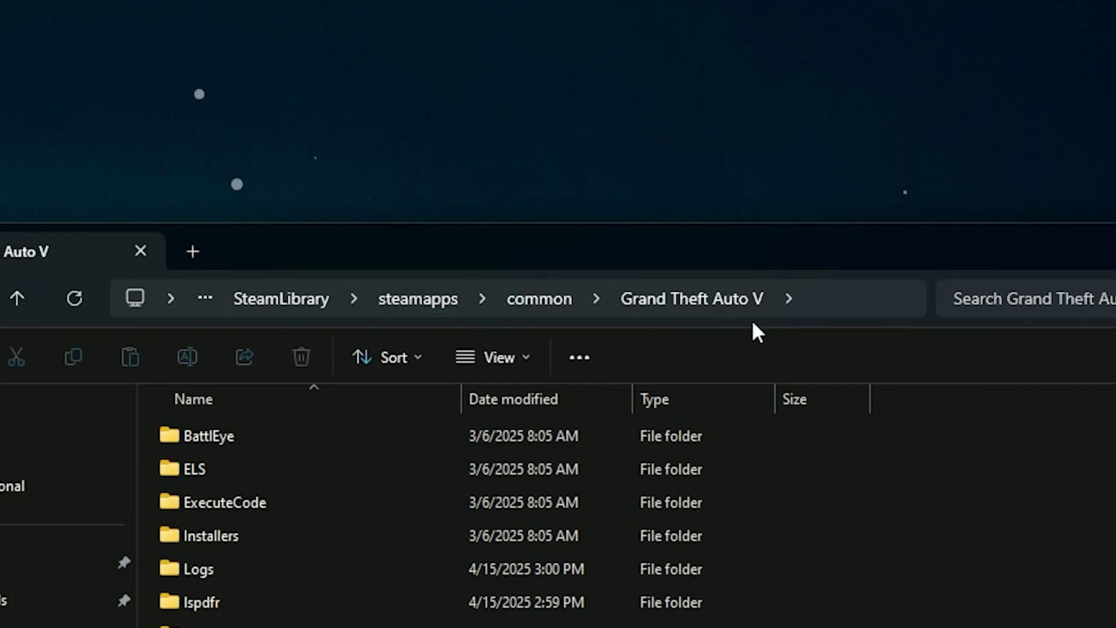
Go up to the common folder, then open and close the Steam GTA V page
click(541, 302)
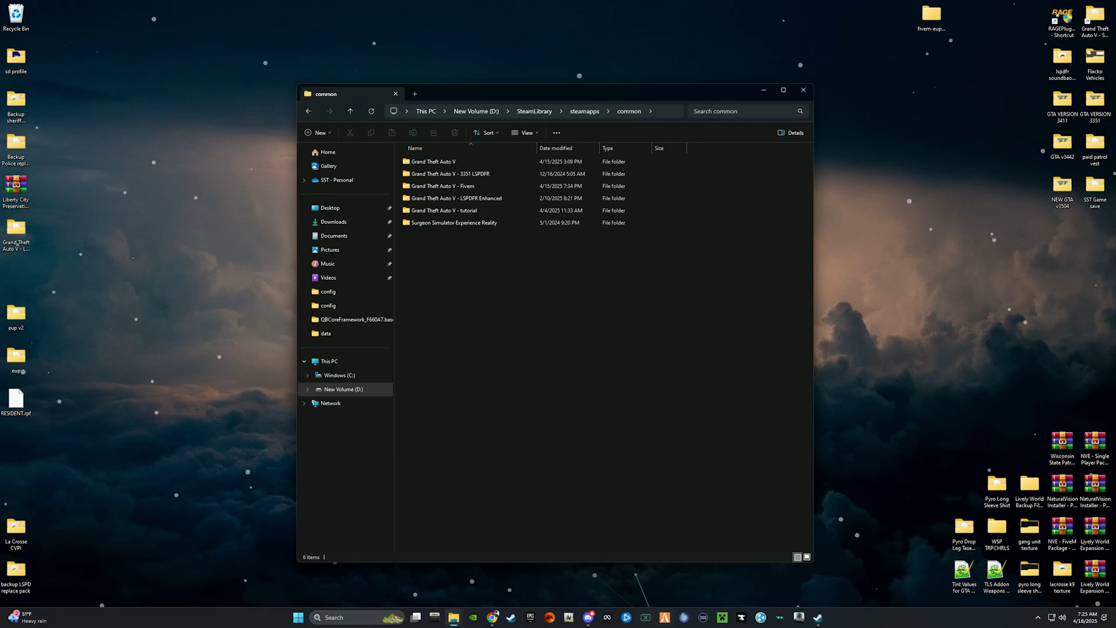
click(511, 618)
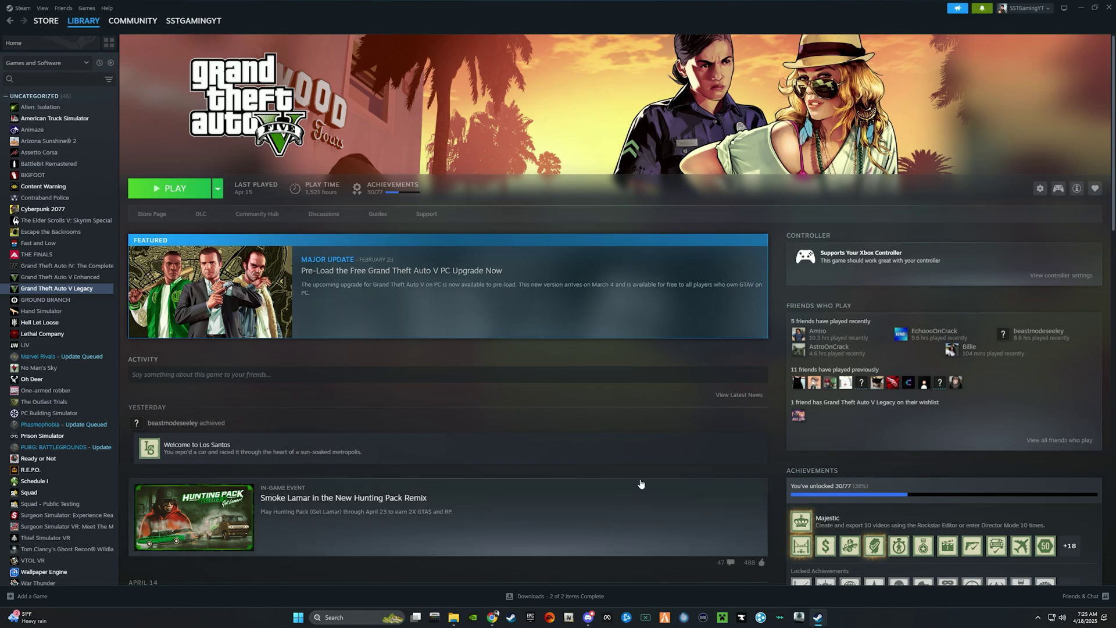
click(1107, 9)
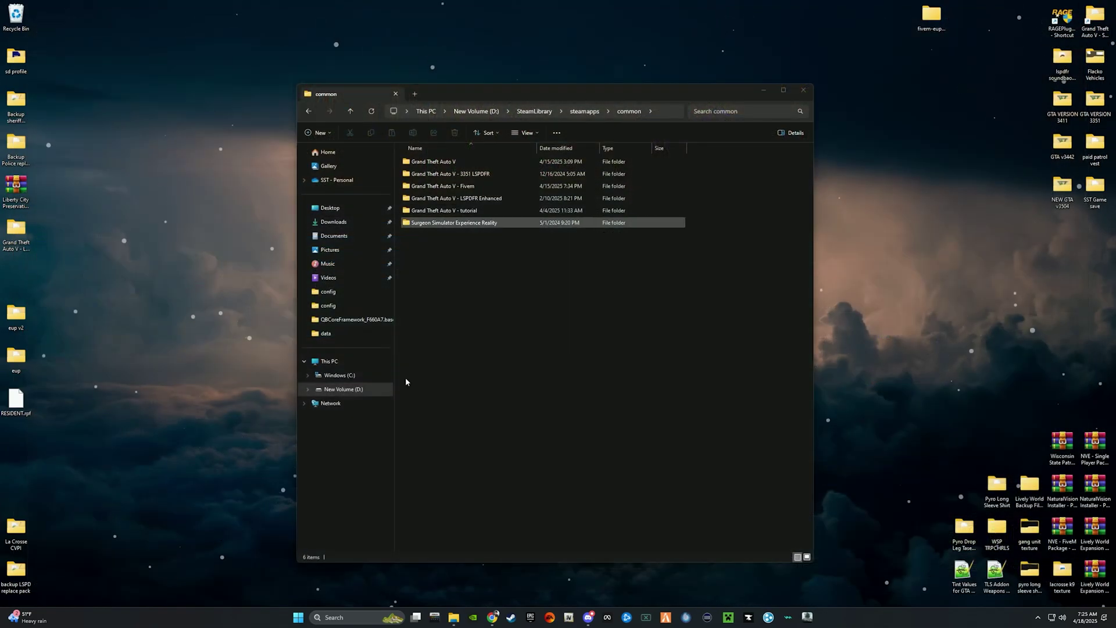
Delete the stray 'Network - Shortcut' from the common folder
click(502, 348)
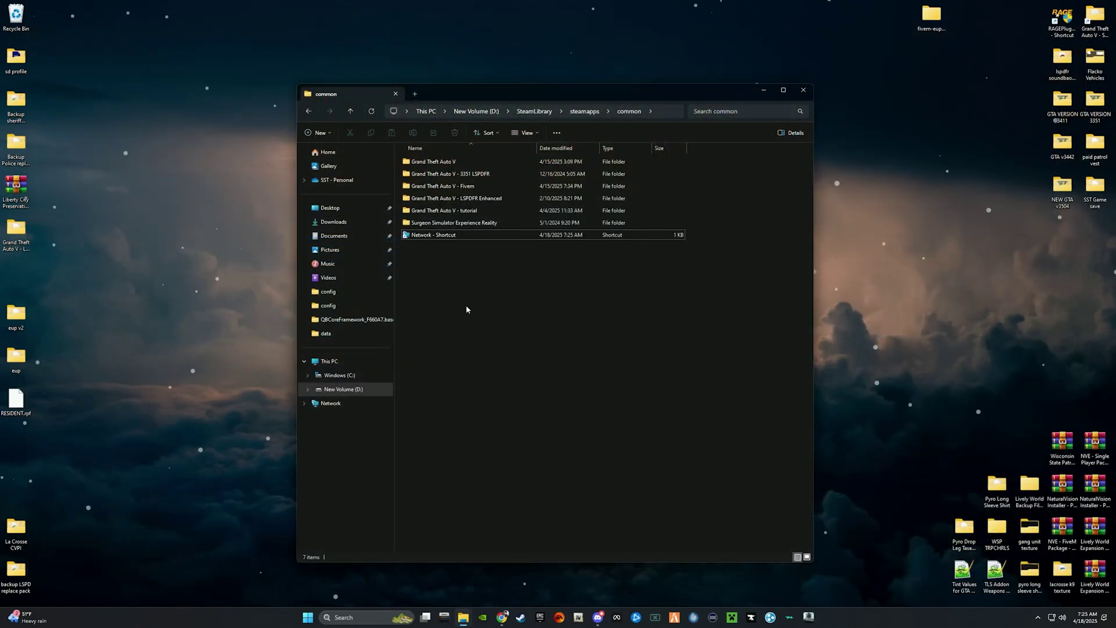
click(434, 237)
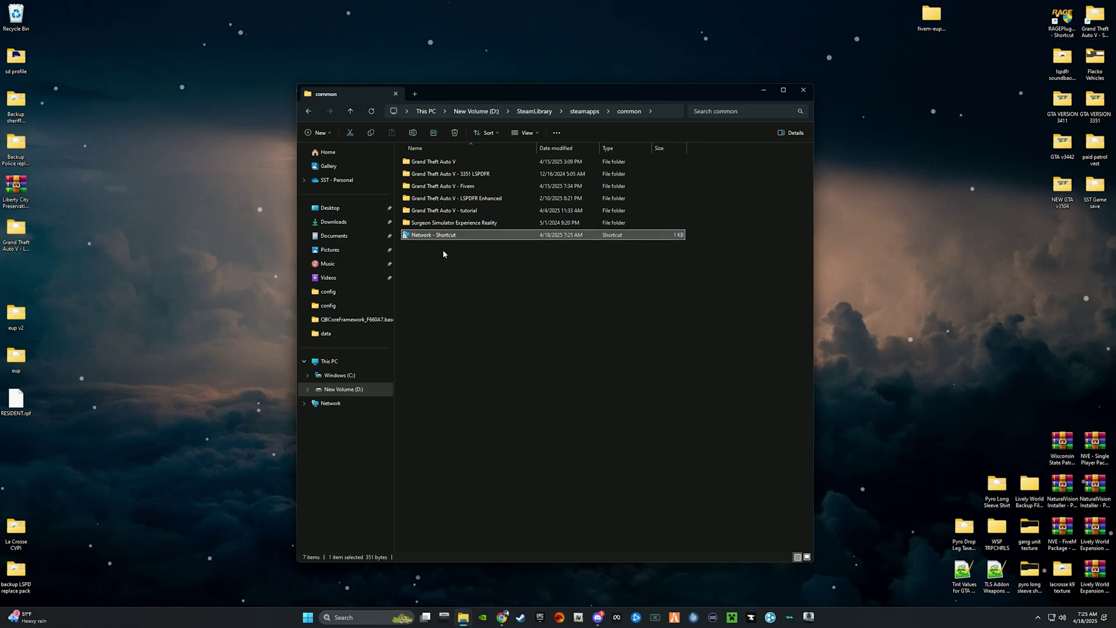
key(Delete)
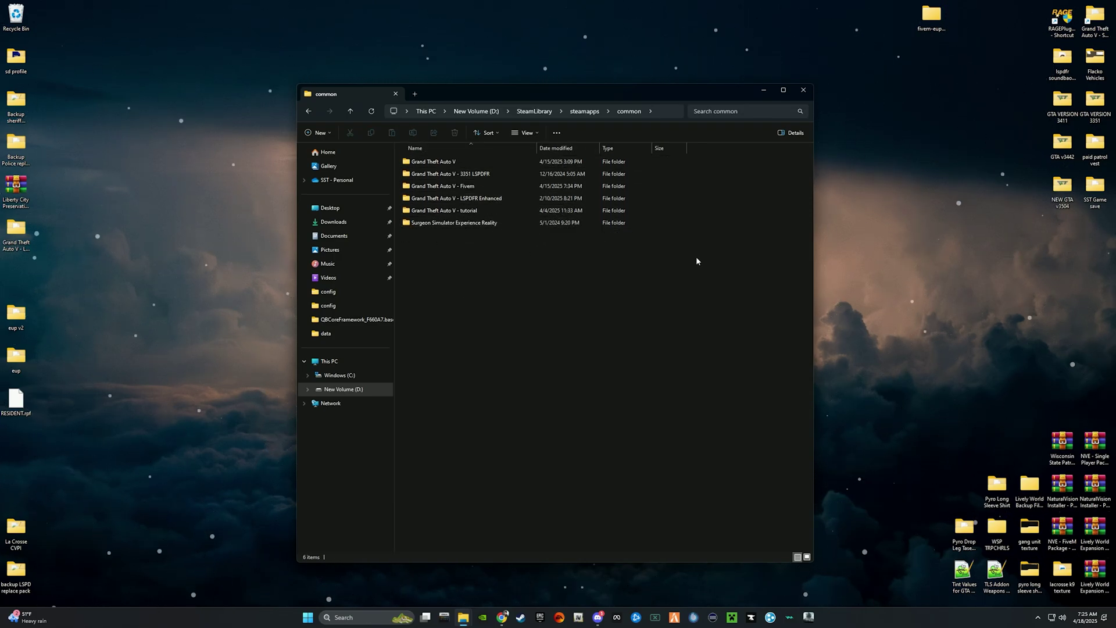
drag(697, 261, 582, 158)
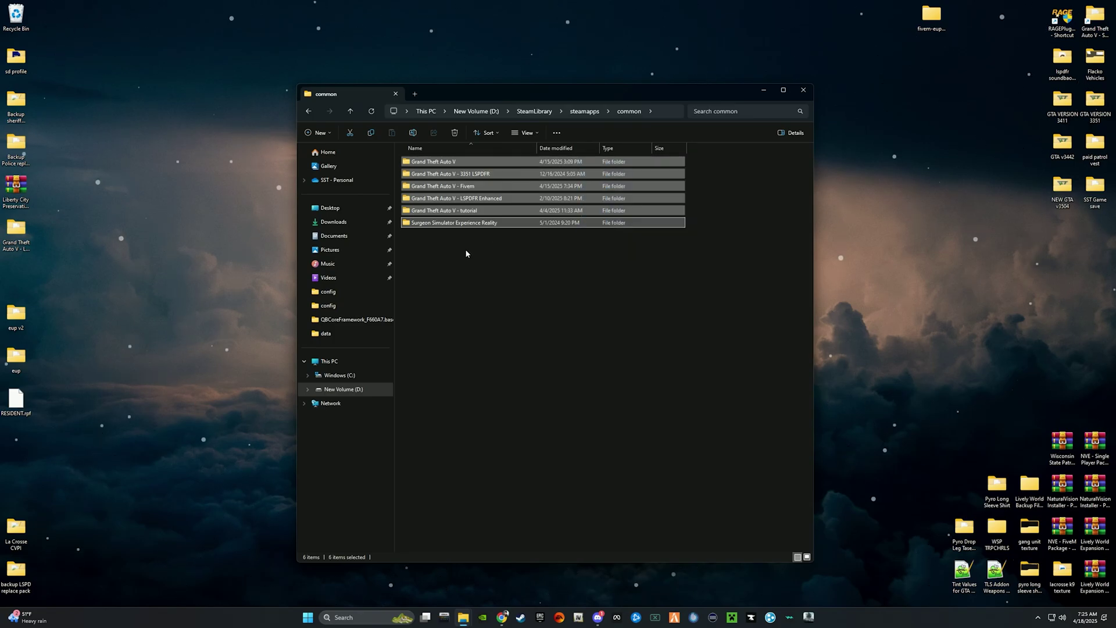
click(466, 253)
click(452, 224)
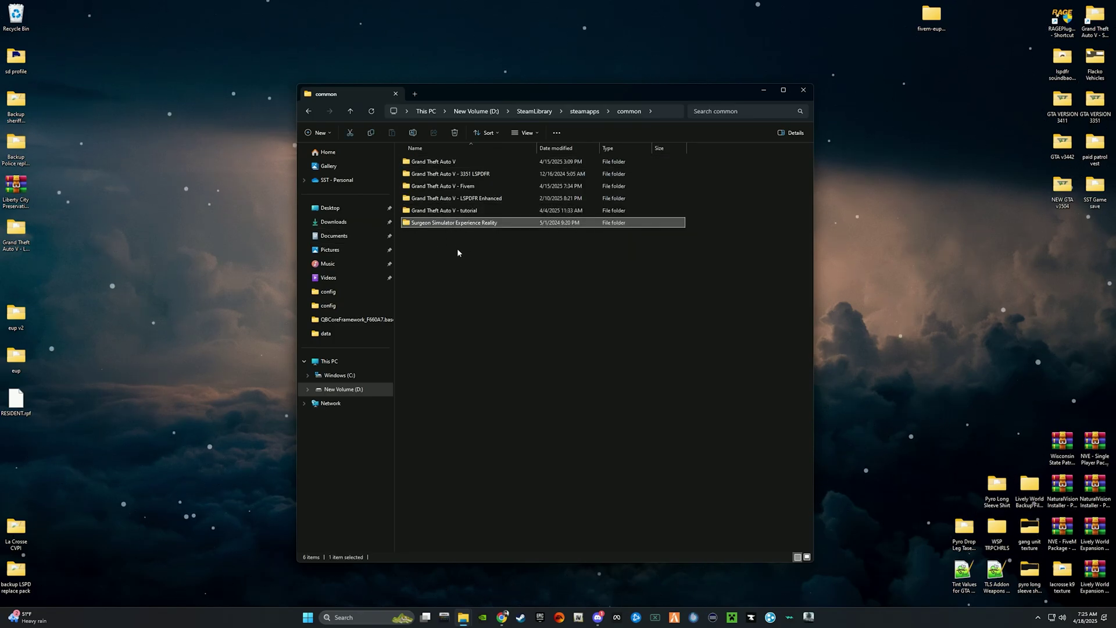
click(458, 253)
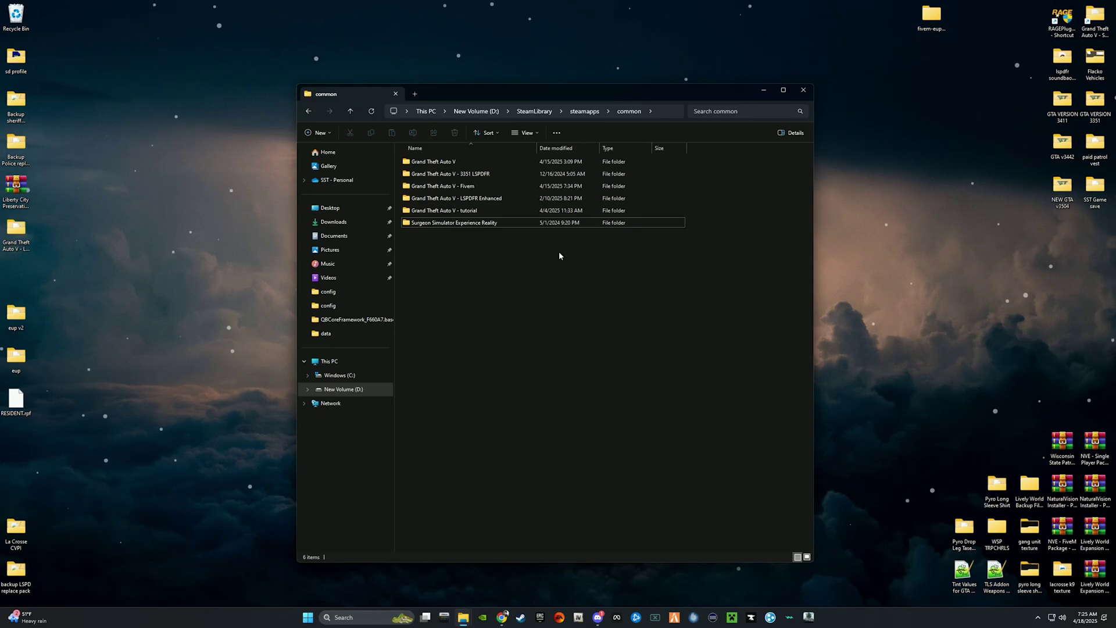
click(424, 224)
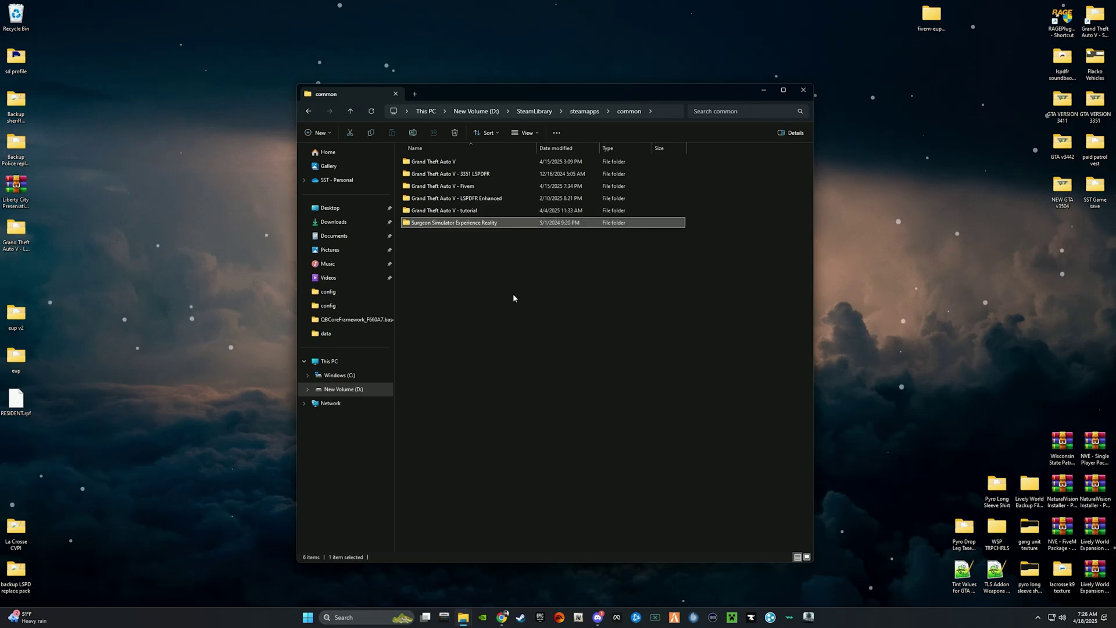
drag(704, 208, 494, 162)
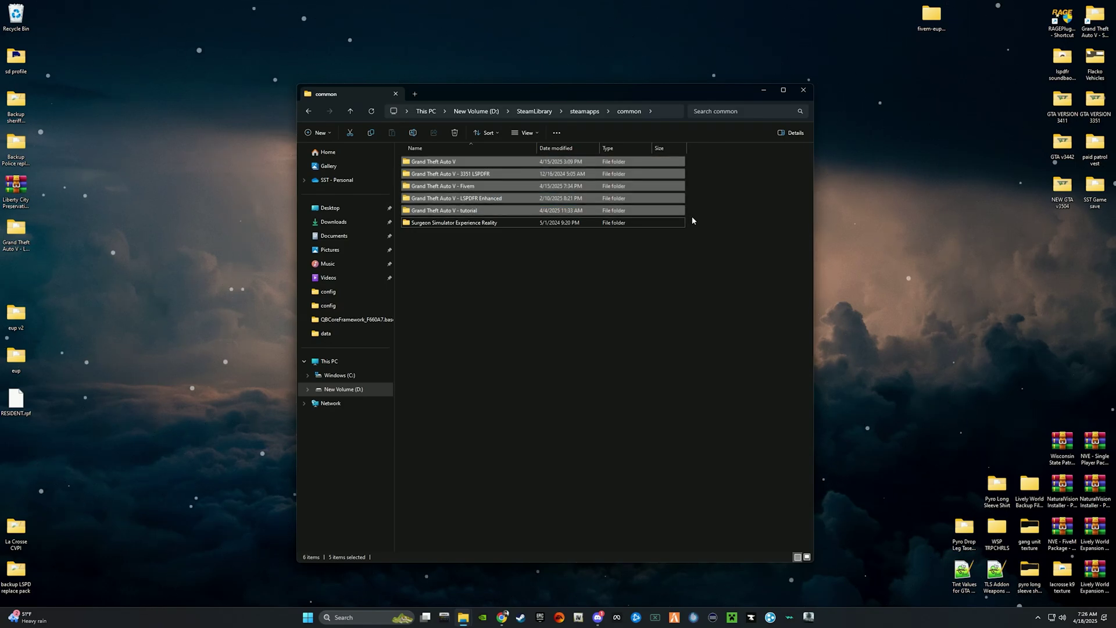
click(712, 224)
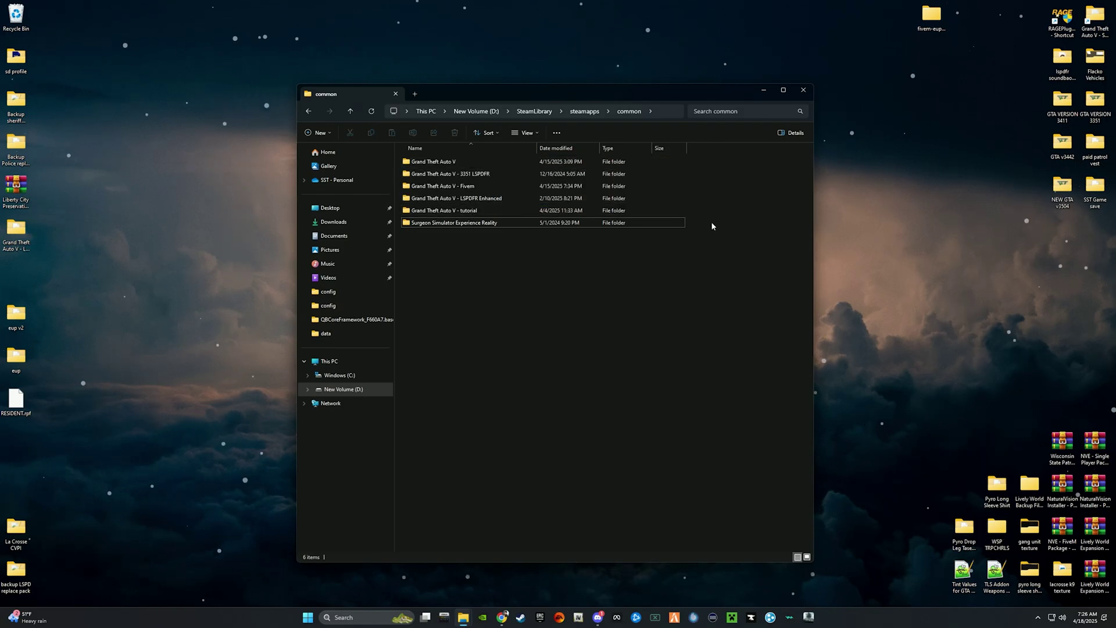
drag(697, 213, 526, 176)
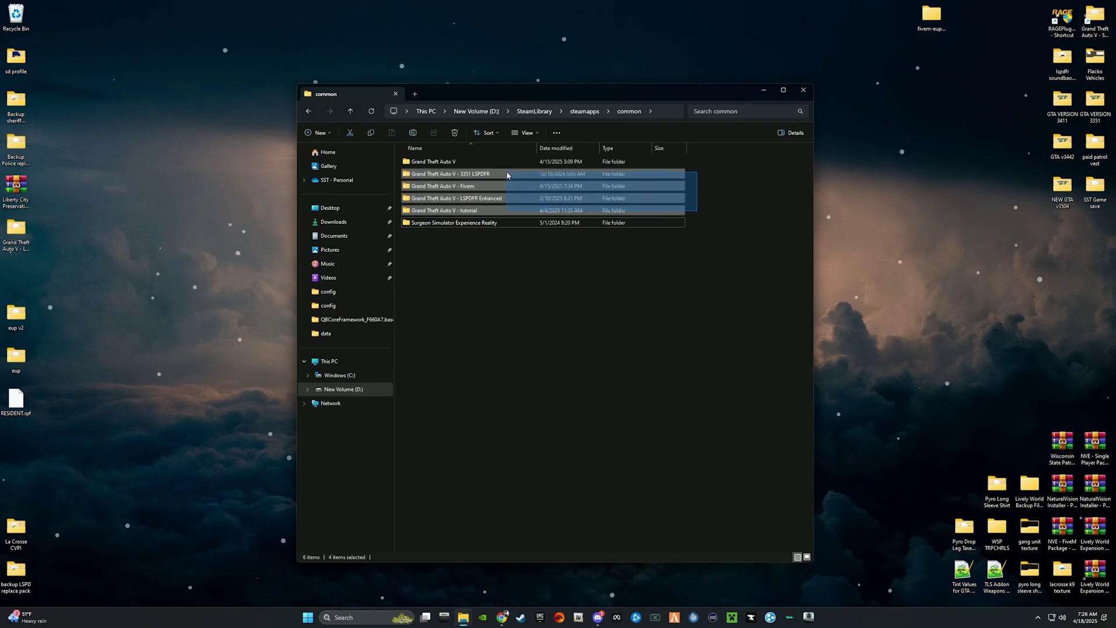
click(521, 283)
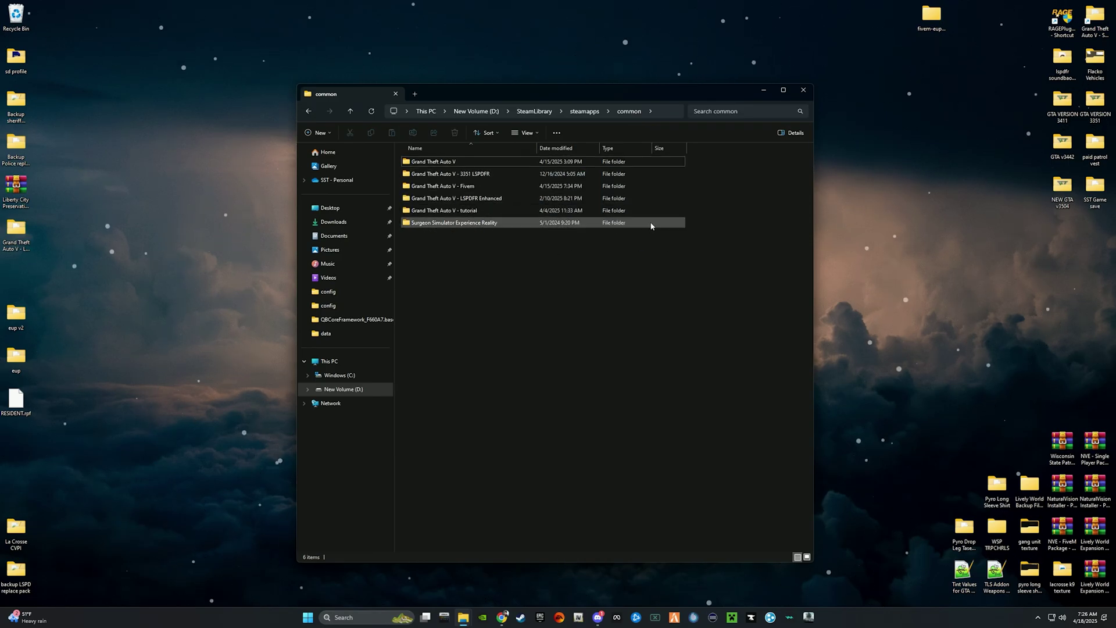
click(462, 164)
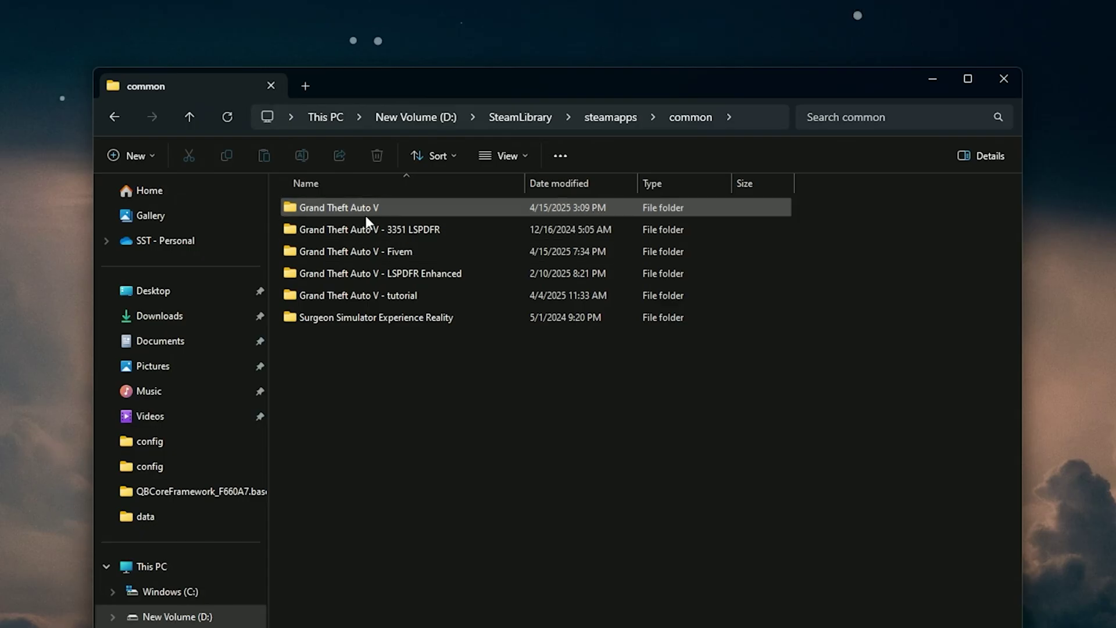
Copy the Grand Theft Auto V folder from its context menu
right_click(378, 210)
click(403, 205)
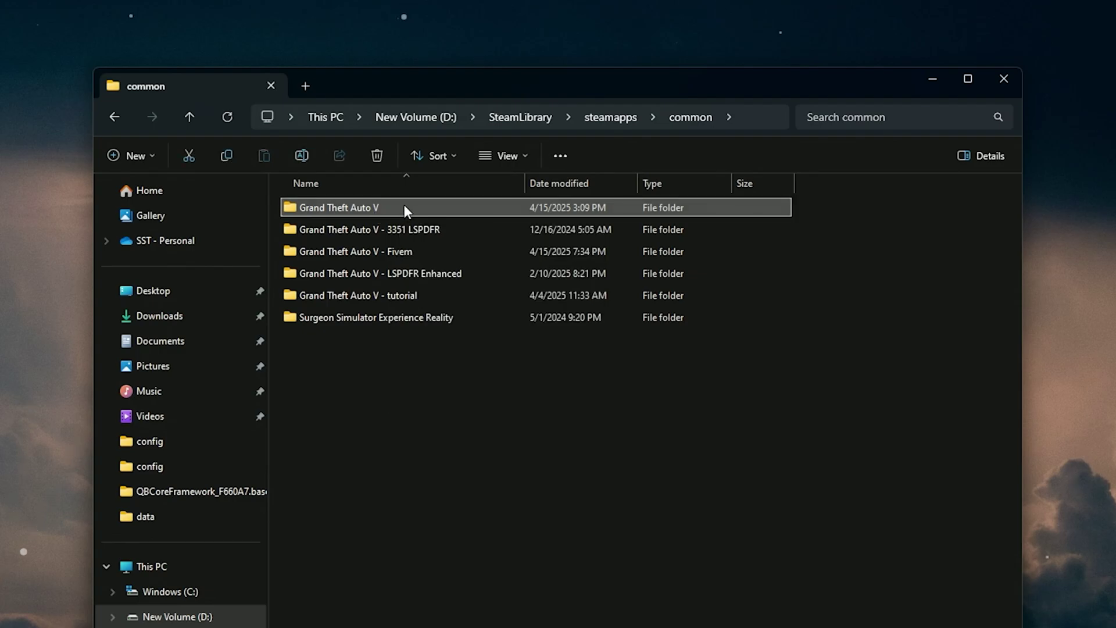
right_click(404, 205)
click(454, 224)
right_click(443, 392)
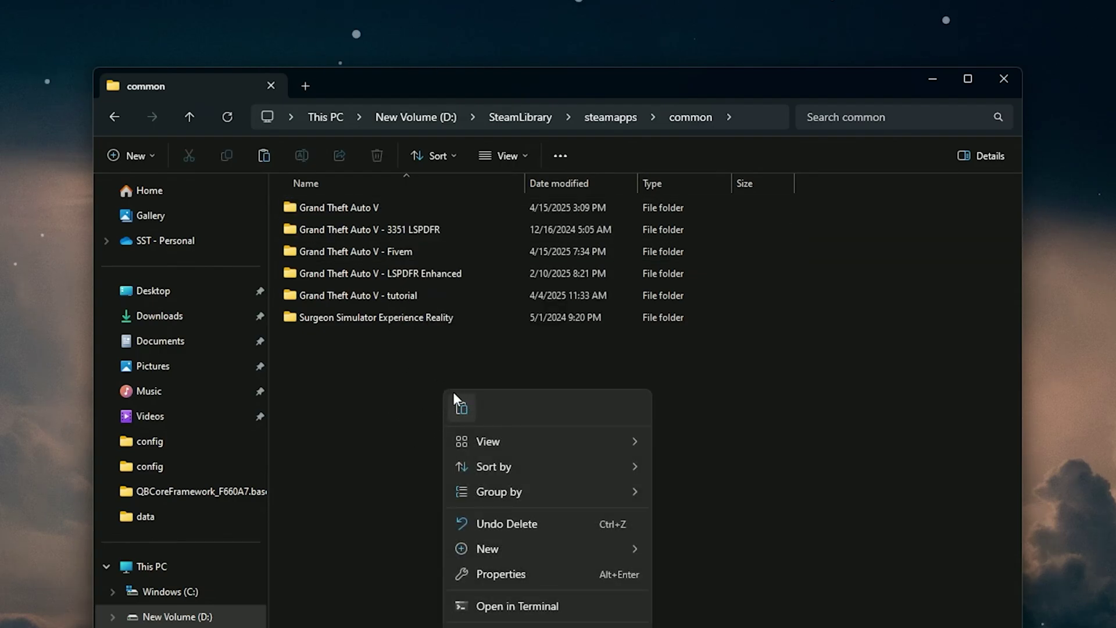
click(417, 389)
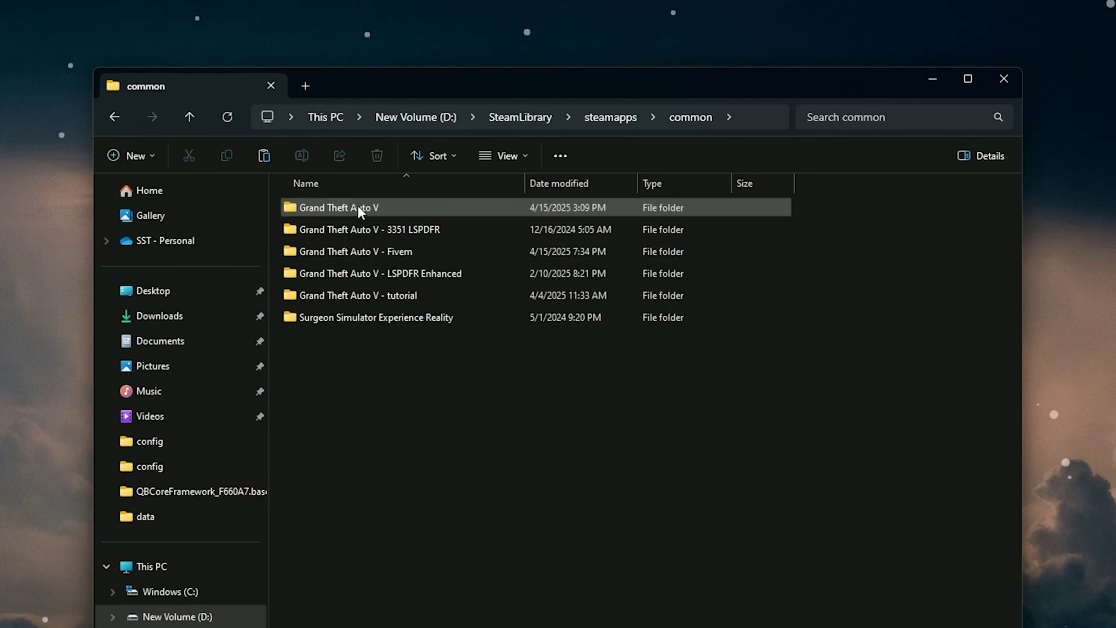
Create a new folder named 'Grand Theft Auto V - copy' in common
key(ctrl+shift+n)
text(Grand Theft A)
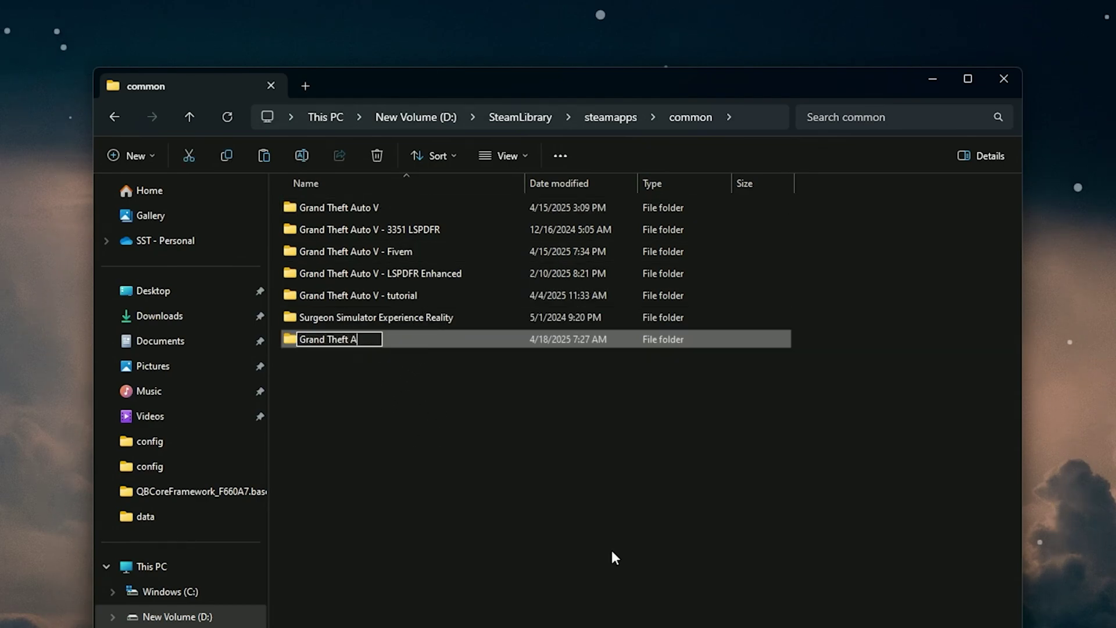
text(uto V - copy)
key(Return)
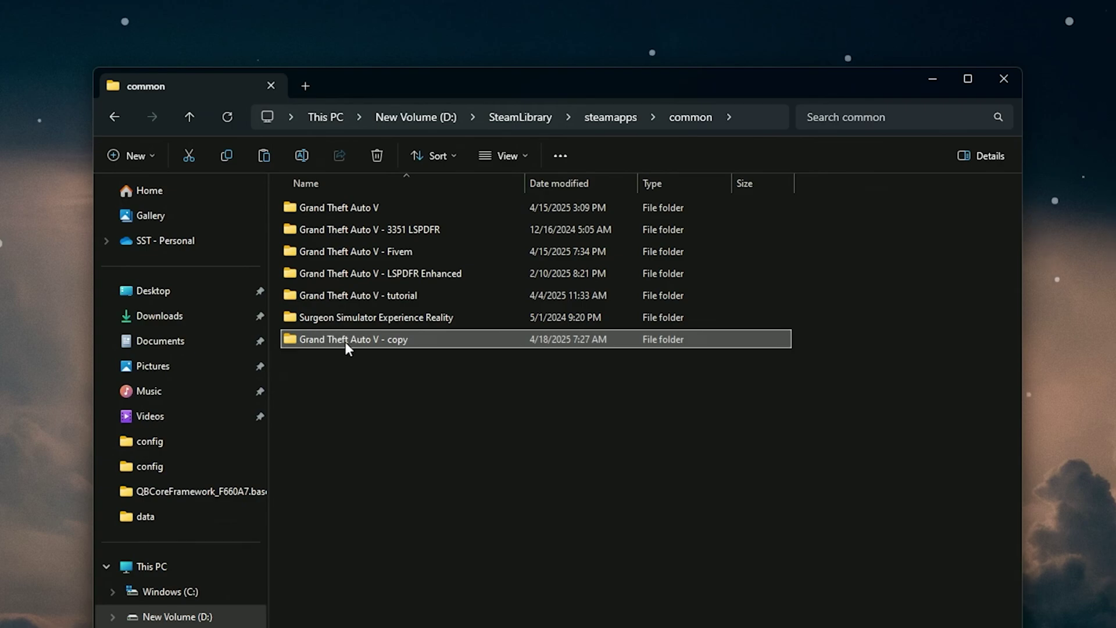
mouse_move(345, 342)
mouse_down()
mouse_move(349, 213)
mouse_move(344, 367)
mouse_move(346, 345)
mouse_up()
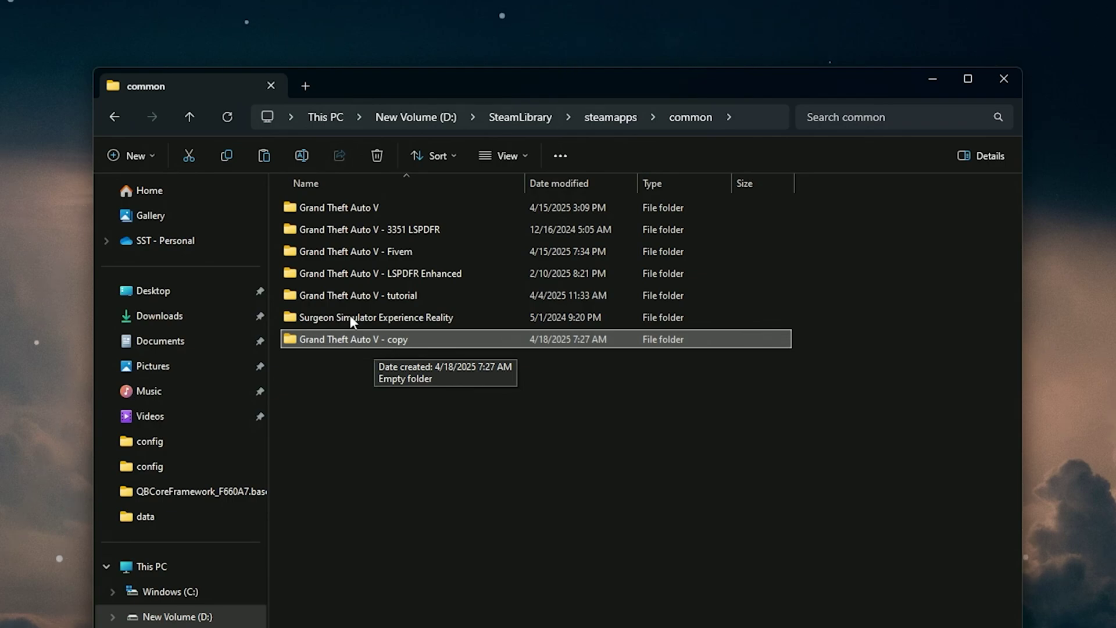
Compare the sizes of the Grand Theft Auto V and Fivem folders
click(429, 207)
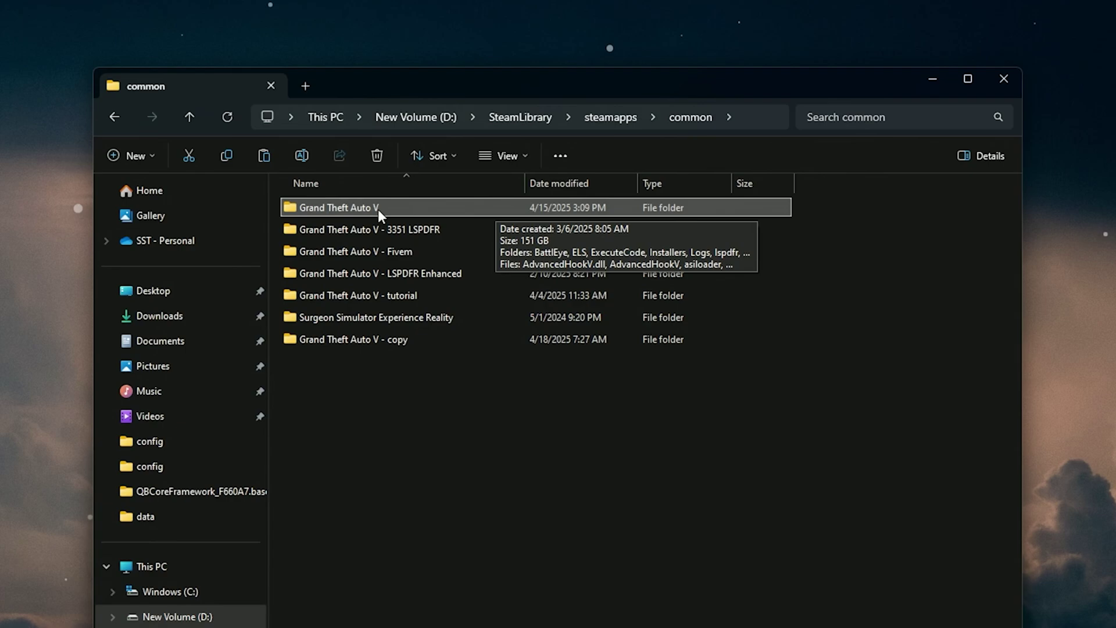
click(403, 256)
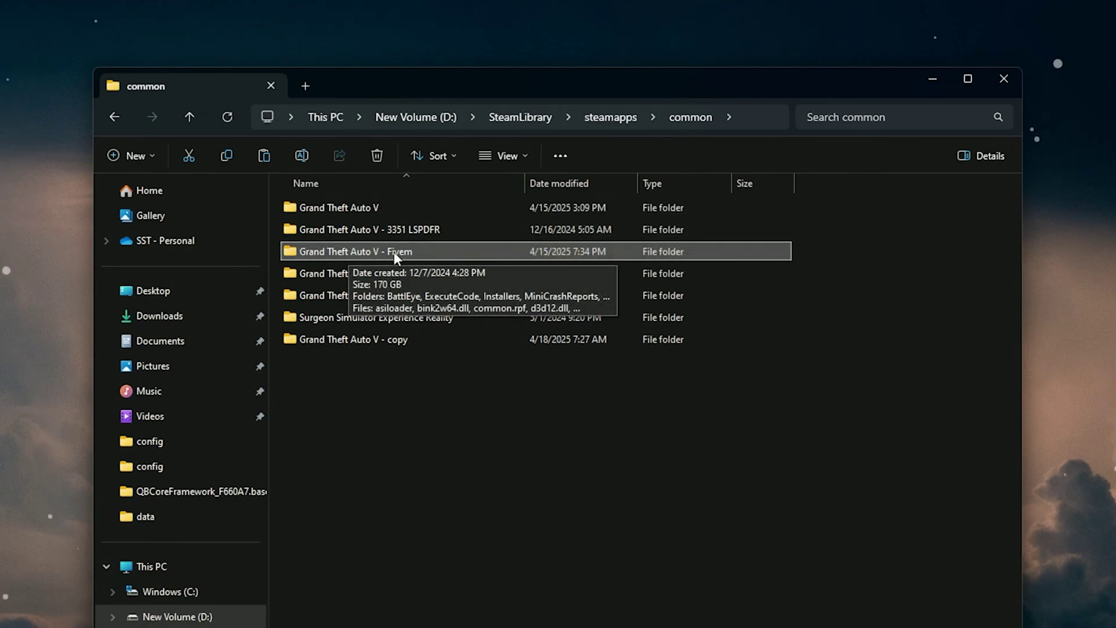
click(389, 213)
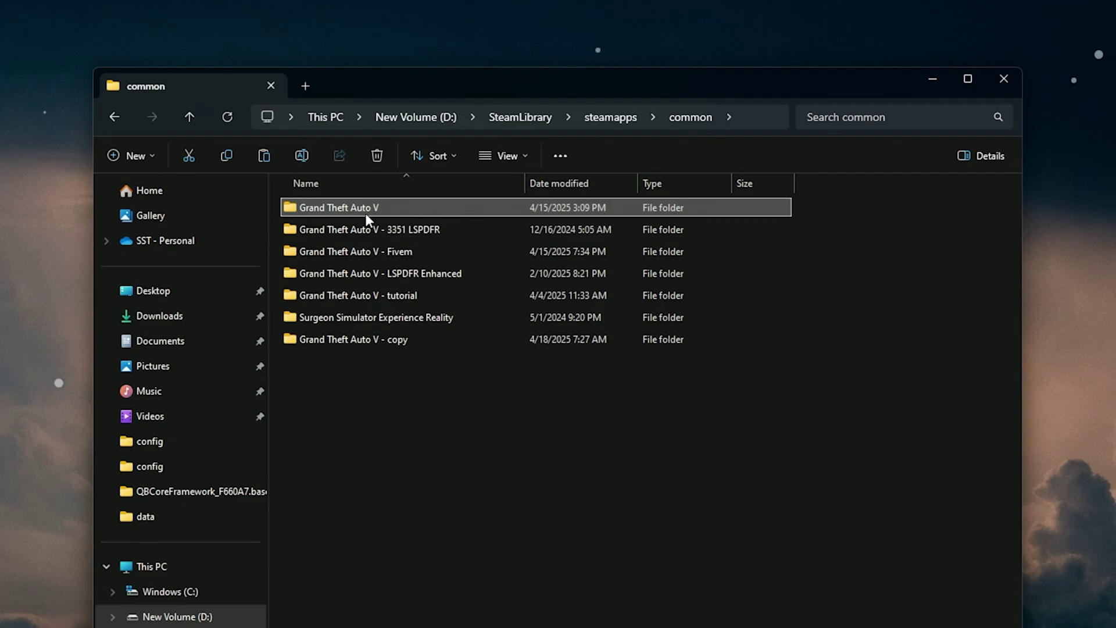
Append '- 3442 LSPDFR' to the top Grand Theft Auto V folder's name
right_click(400, 208)
click(513, 227)
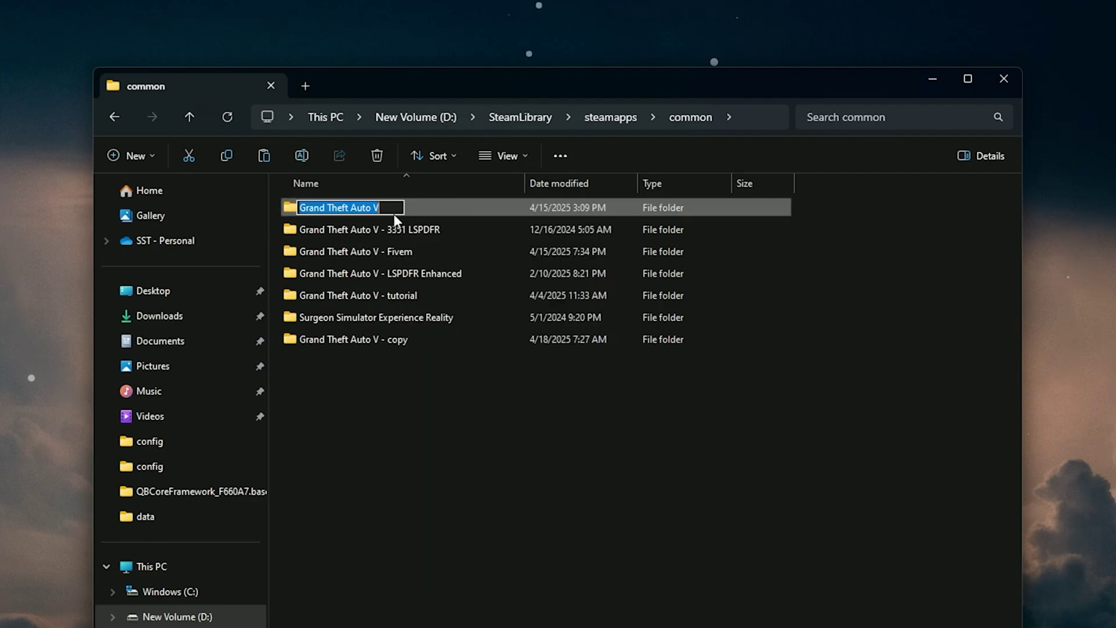
click(403, 215)
text(- 3)
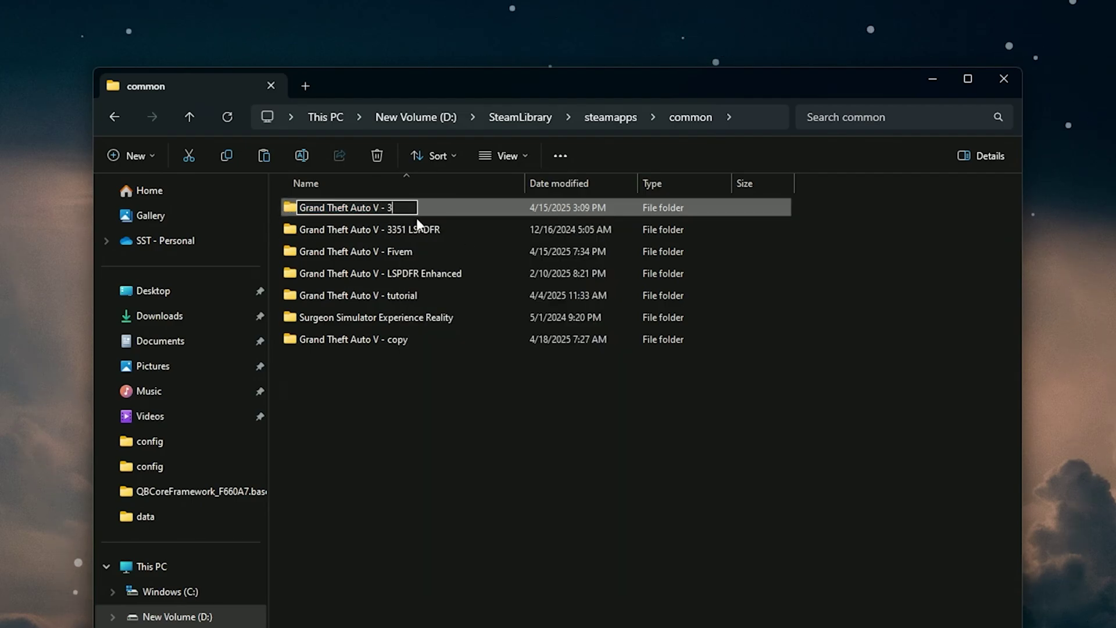
text(442 LSPDFR)
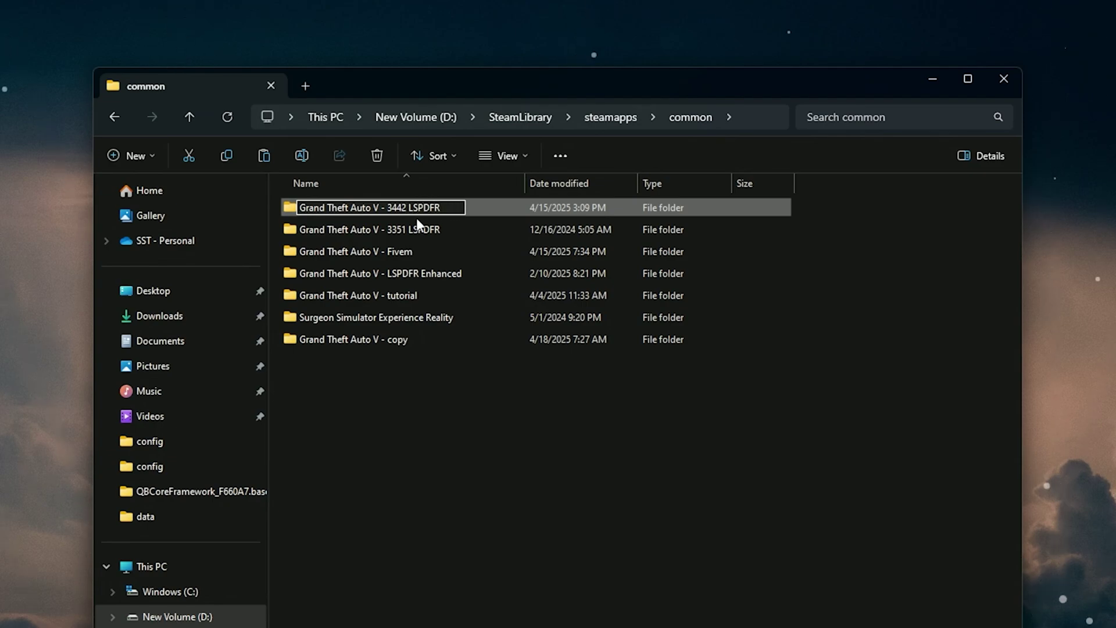
key(Return)
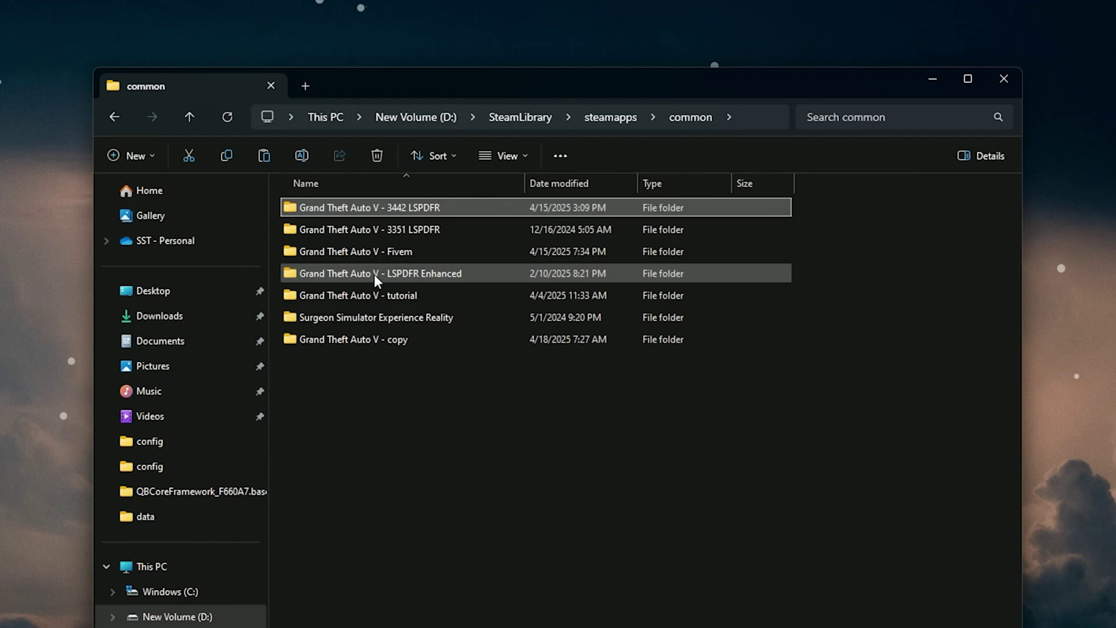
Strip ' - Fivem' from the Fivem folder's name, leaving plain 'Grand Theft Auto V'
click(400, 255)
right_click(414, 251)
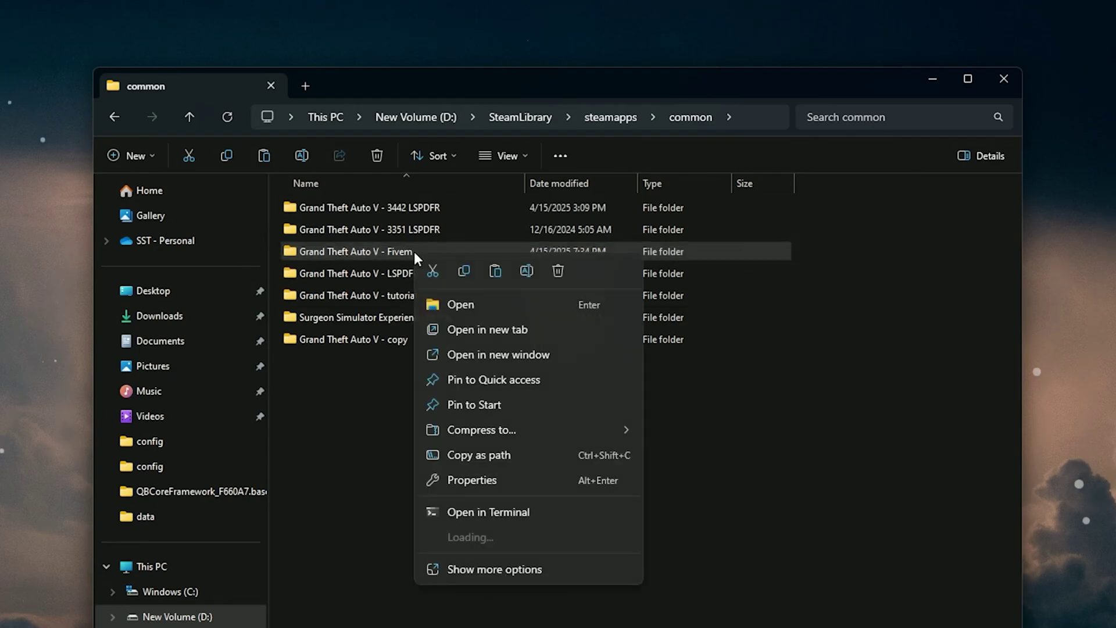
click(527, 271)
key(End)
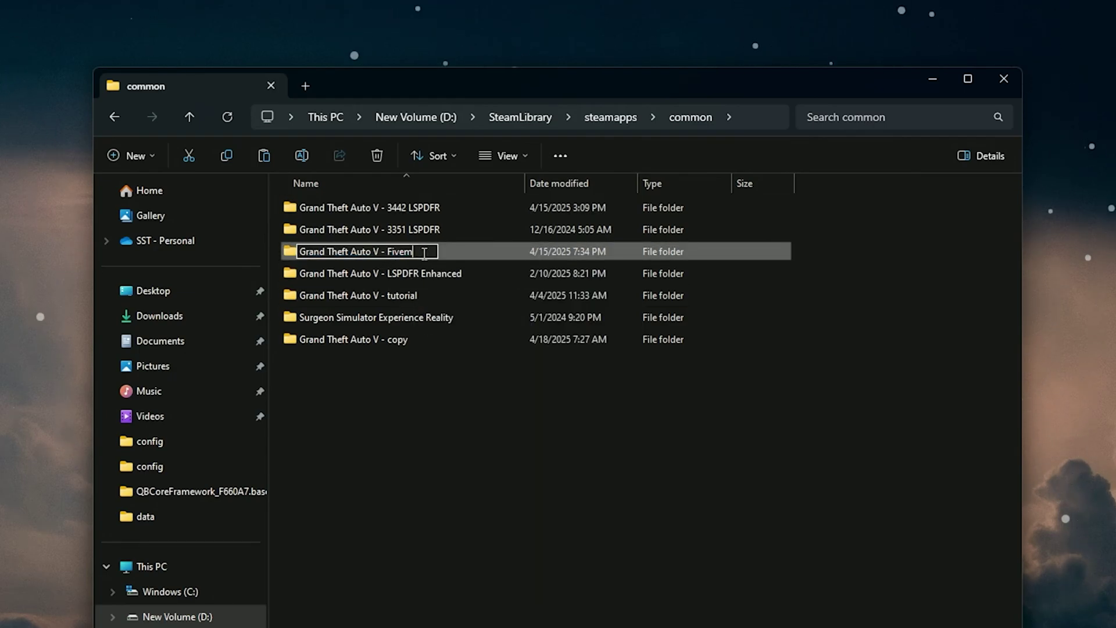
key(ctrl+shift+Left)
key(ctrl+shift+Left)
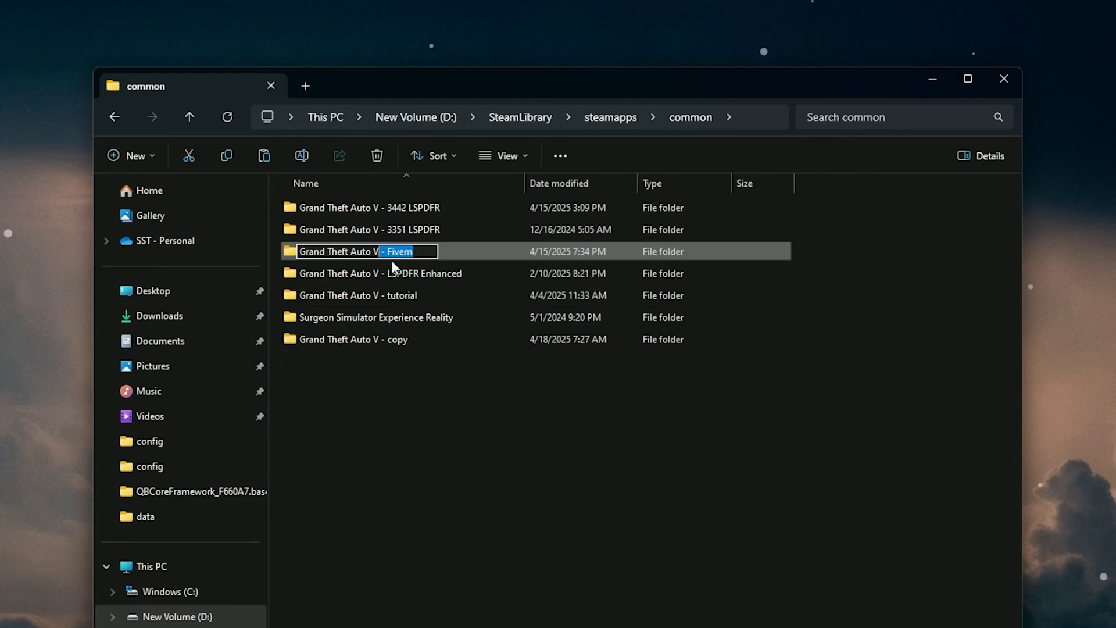
key(BackSpace)
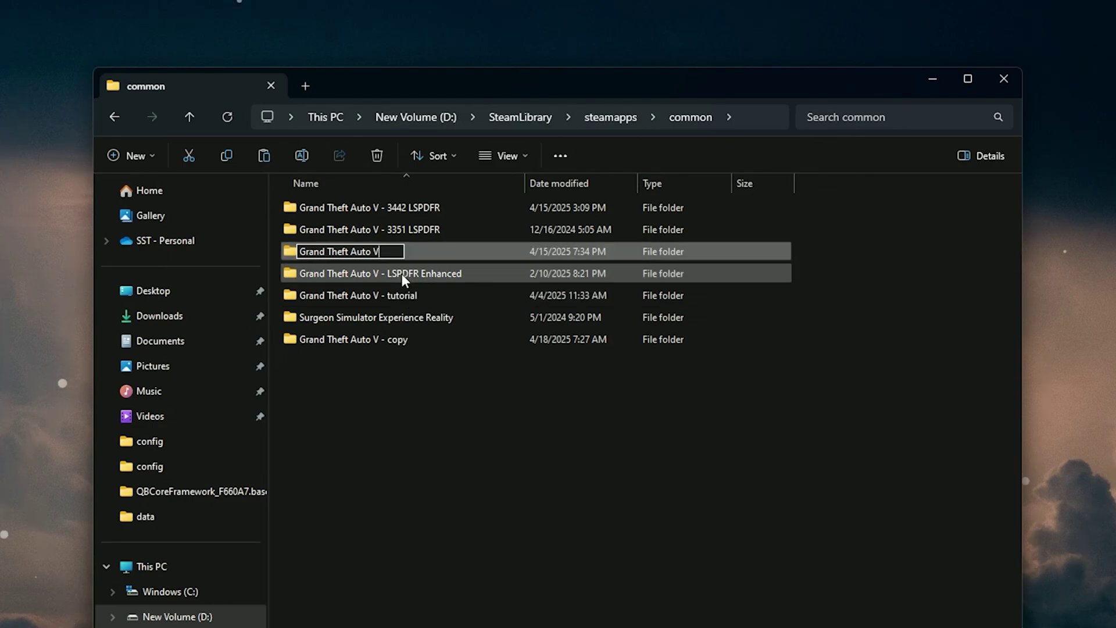
click(378, 439)
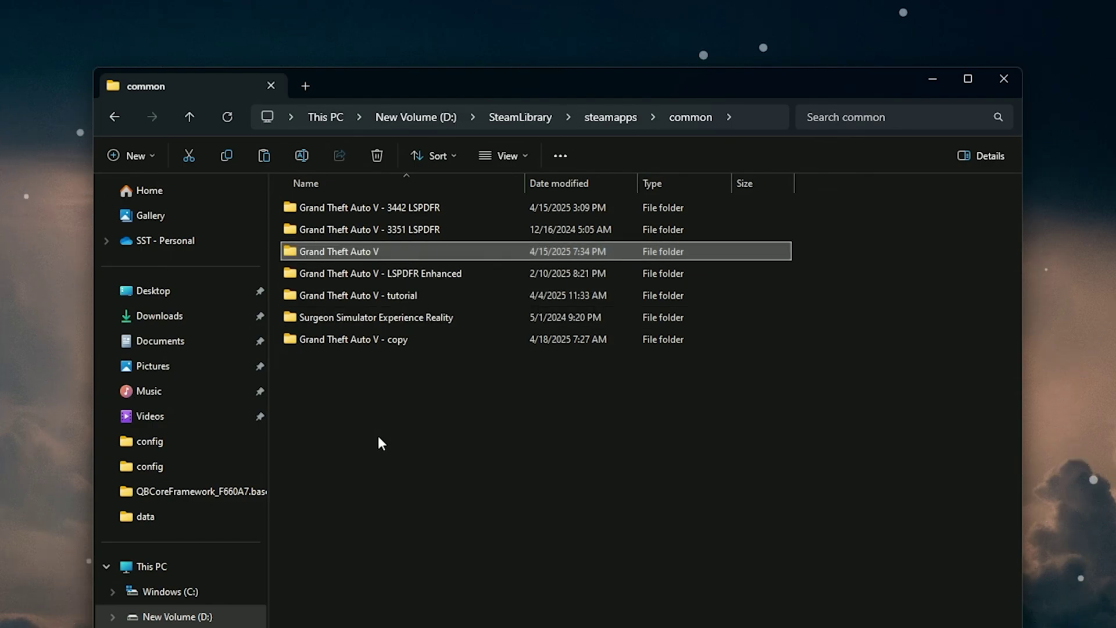
click(416, 433)
Refresh the common folder list and check the plain Grand Theft Auto V folder's size
right_click(430, 432)
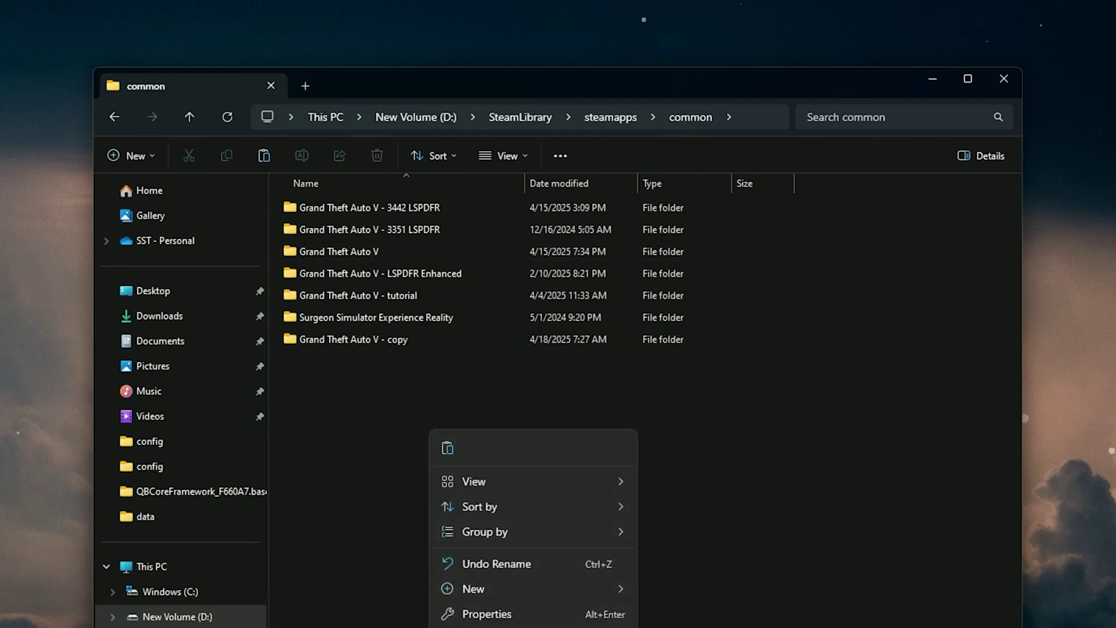
click(466, 490)
click(323, 204)
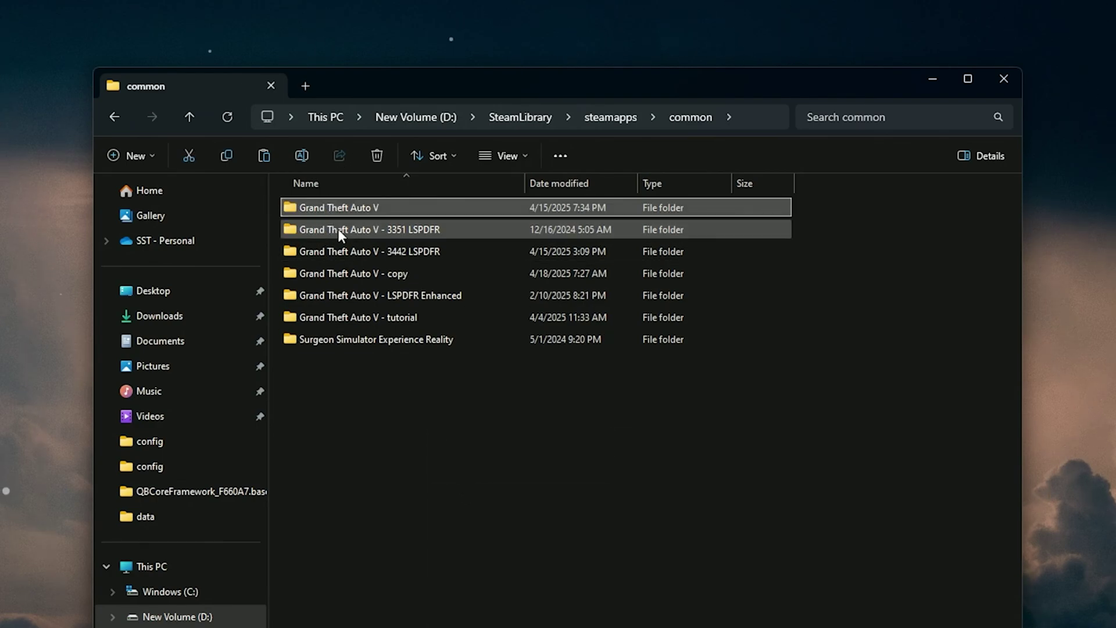
mouse_move(544, 205)
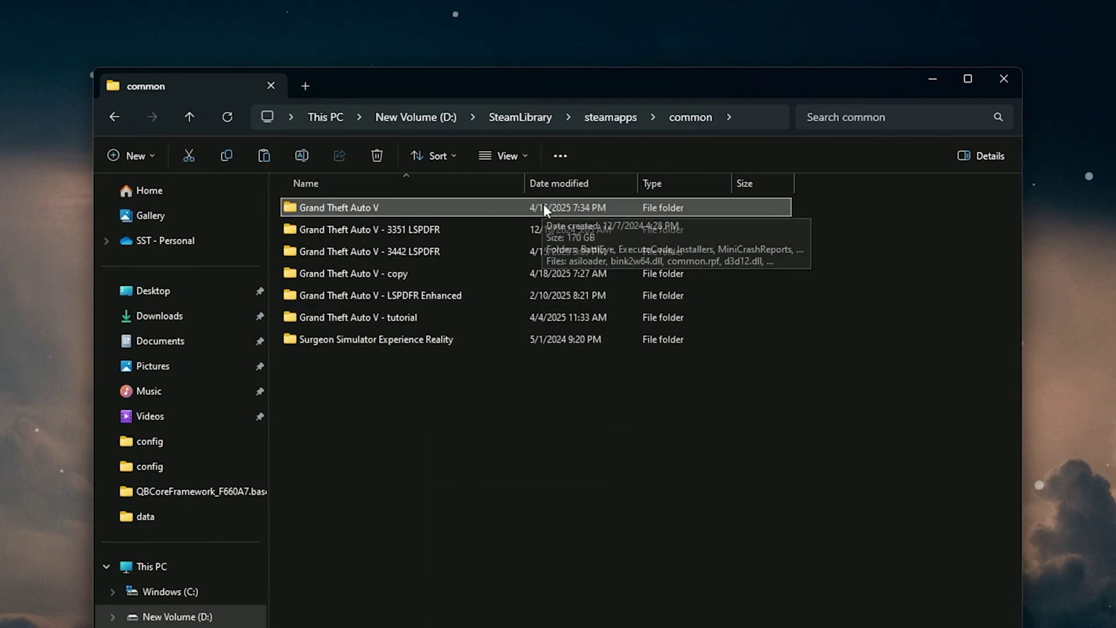
click(487, 430)
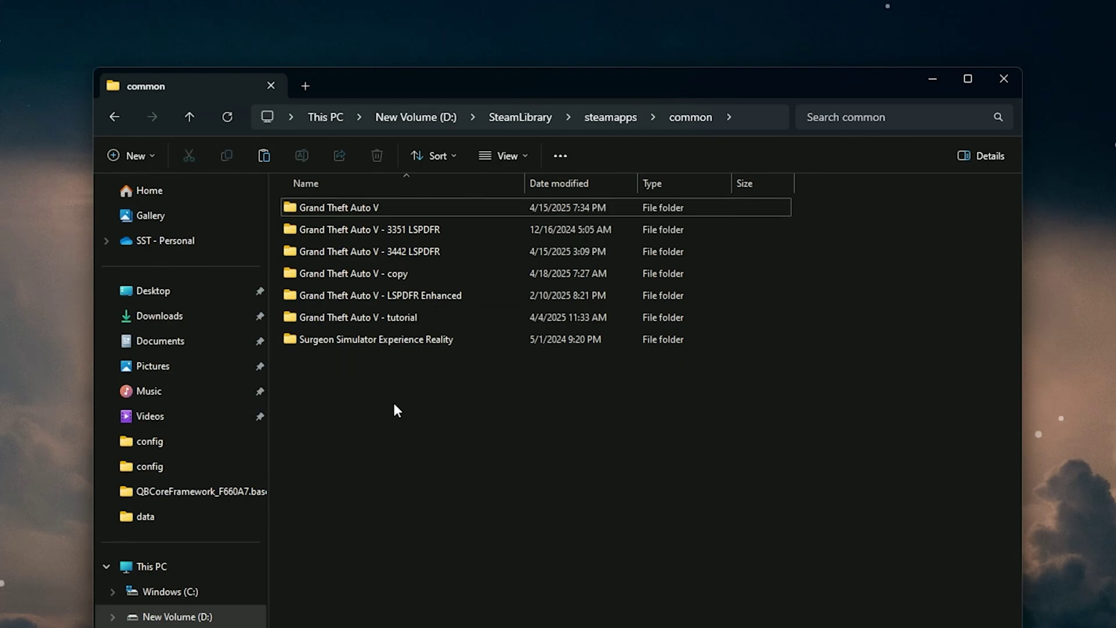
mouse_move(361, 207)
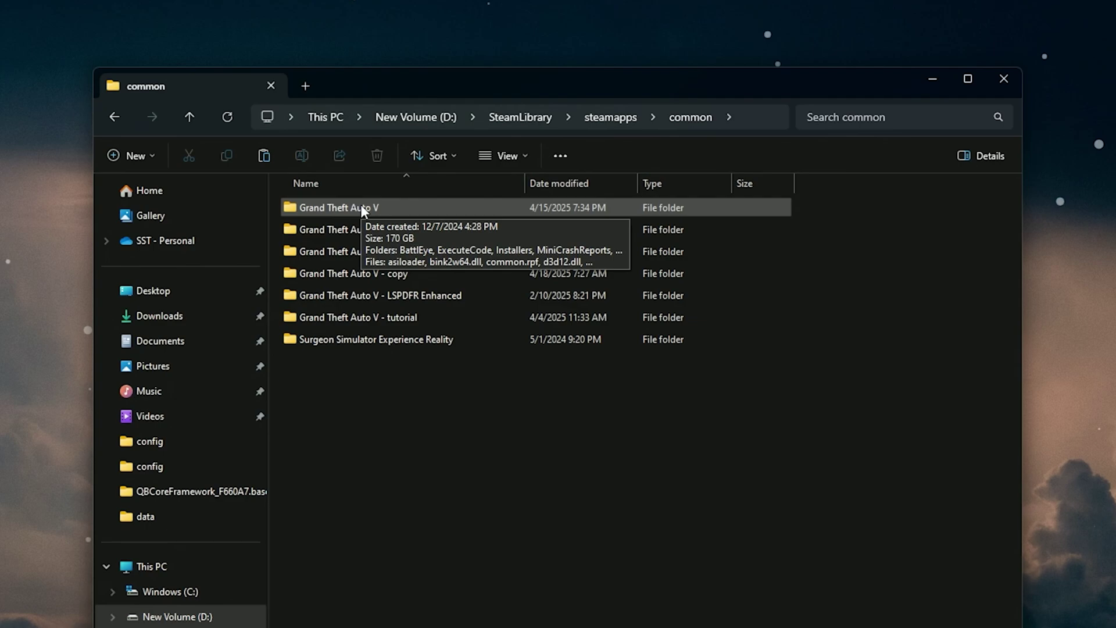
click(380, 207)
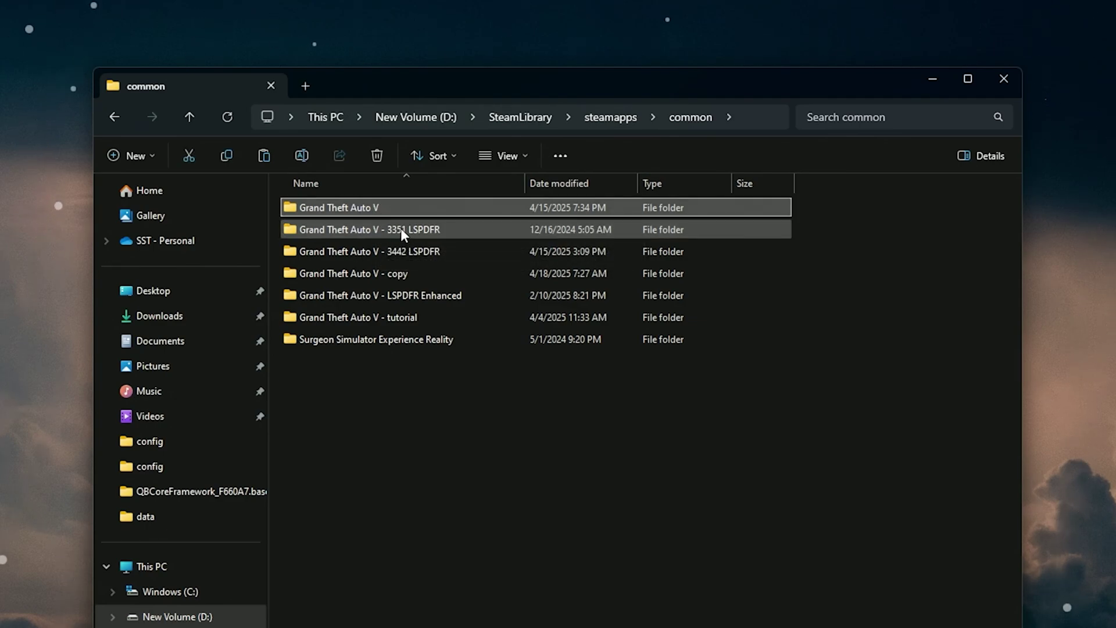
mouse_move(399, 225)
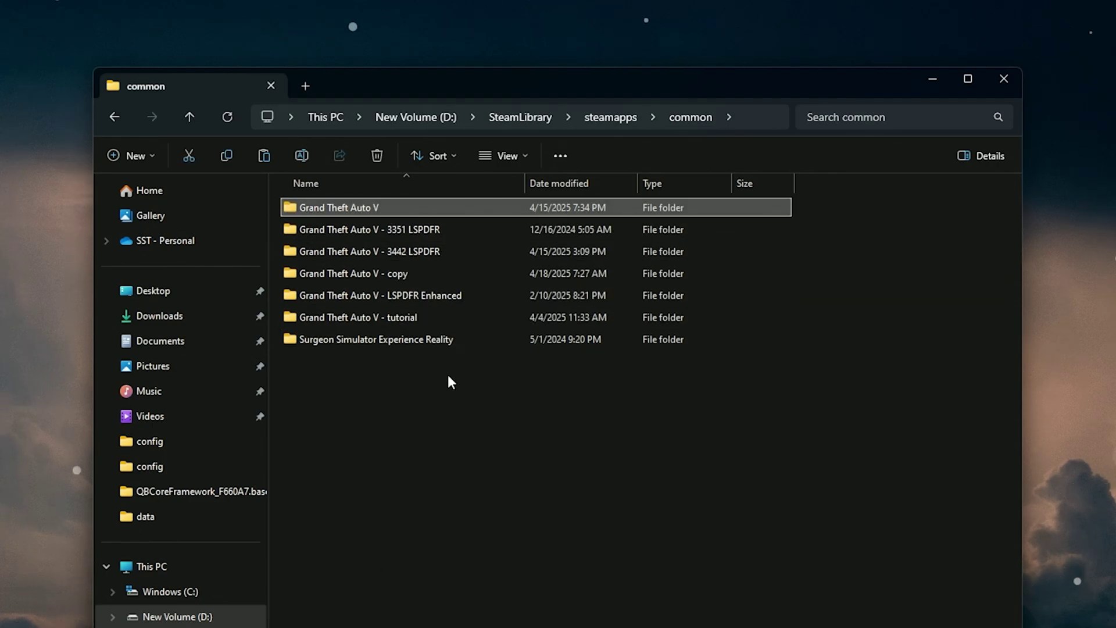
Delete the 'Grand Theft Auto V - copy' folder
click(379, 256)
ctrl+click(393, 232)
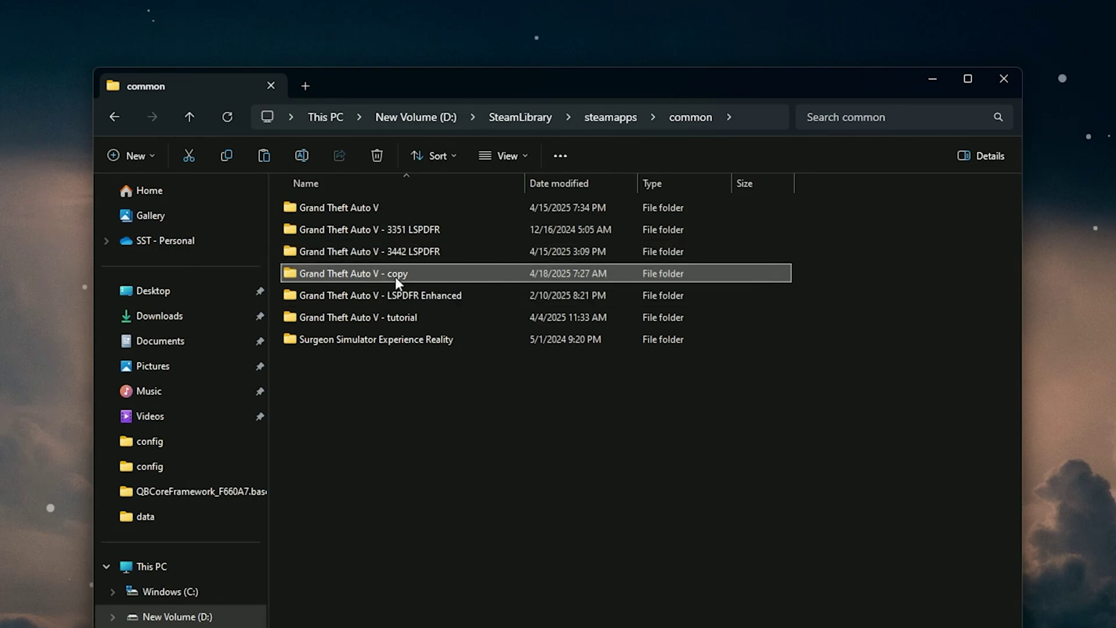
click(411, 339)
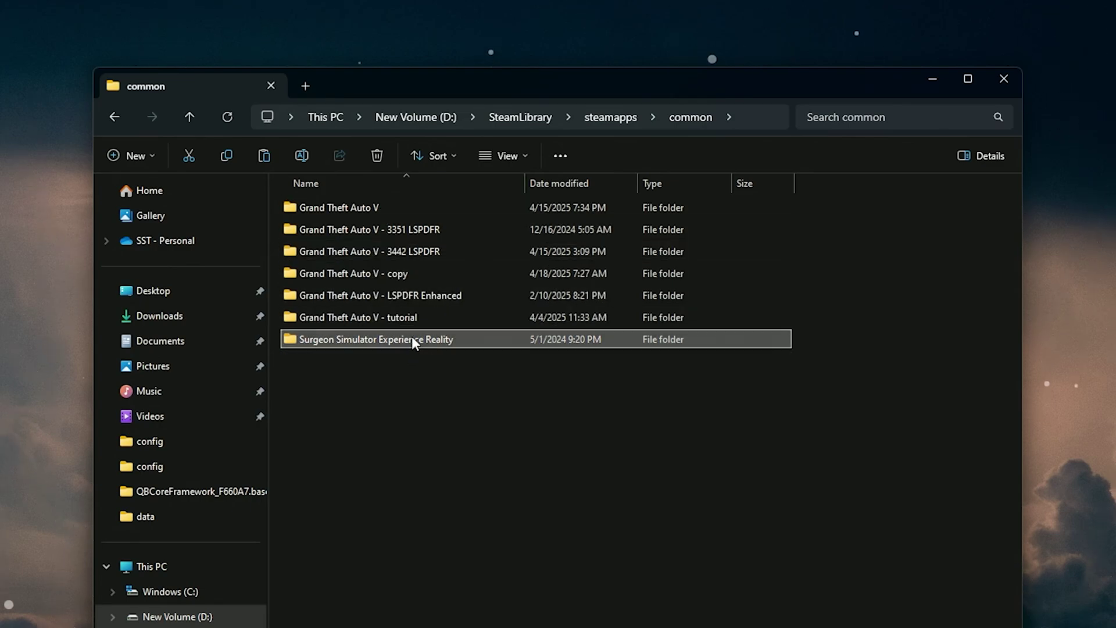
click(361, 273)
key(Delete)
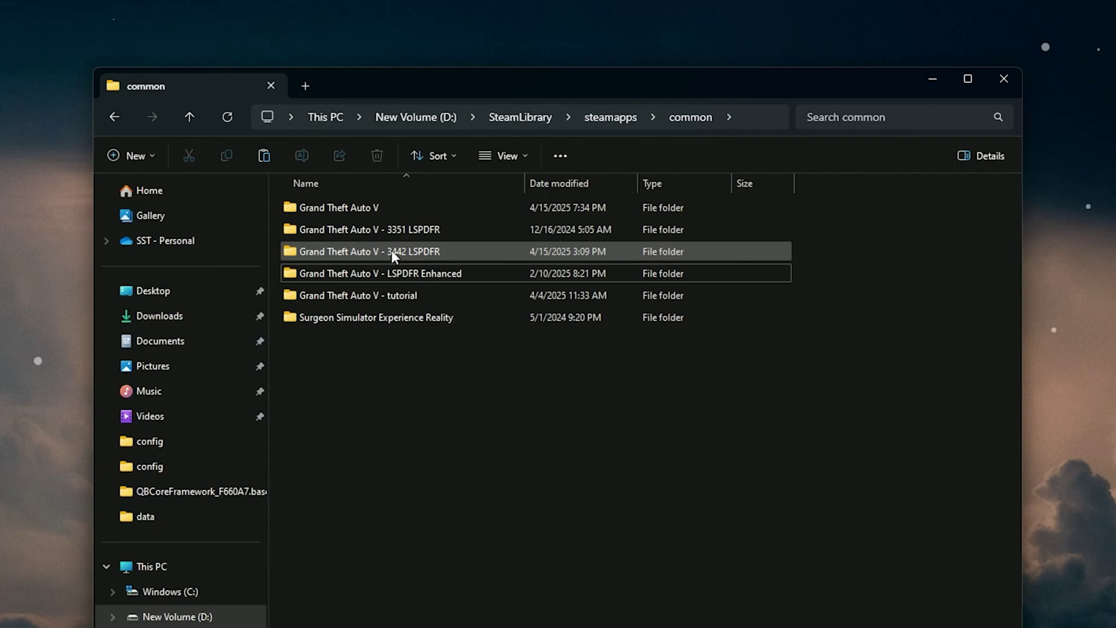
Rename the plain Grand Theft Auto V folder to 'Grand Theft Auto V - FiveM'
click(395, 213)
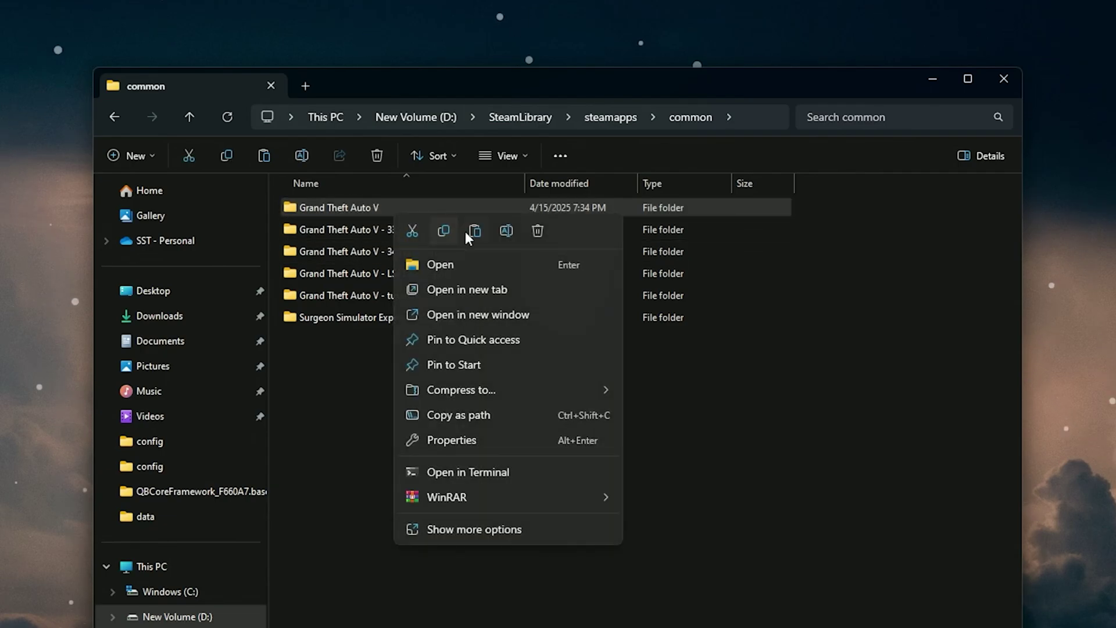
click(504, 232)
click(396, 208)
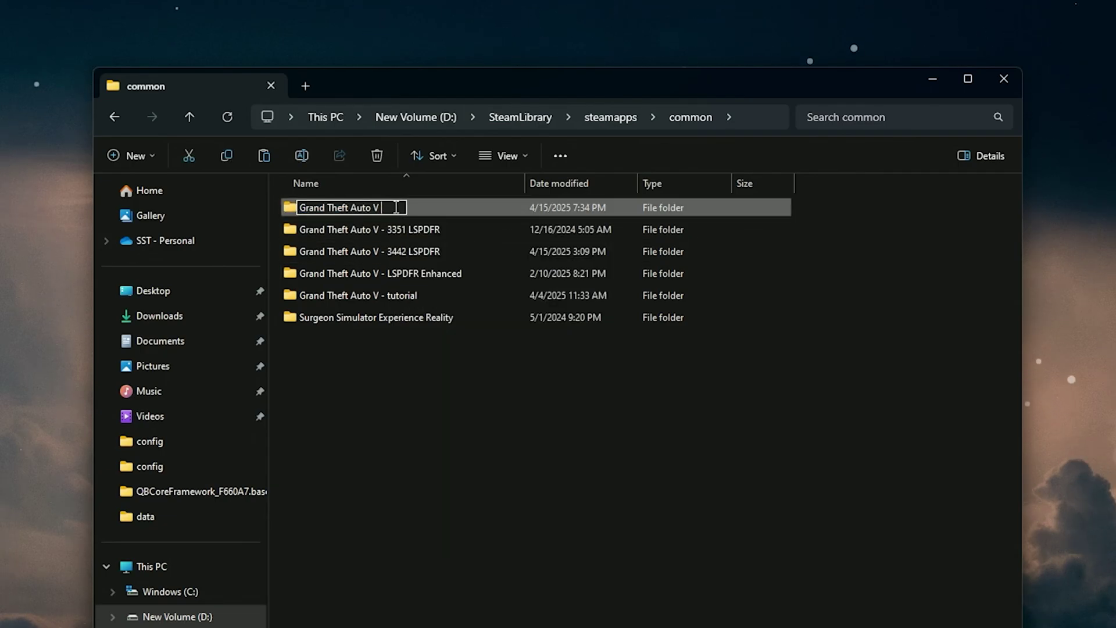
text(- F)
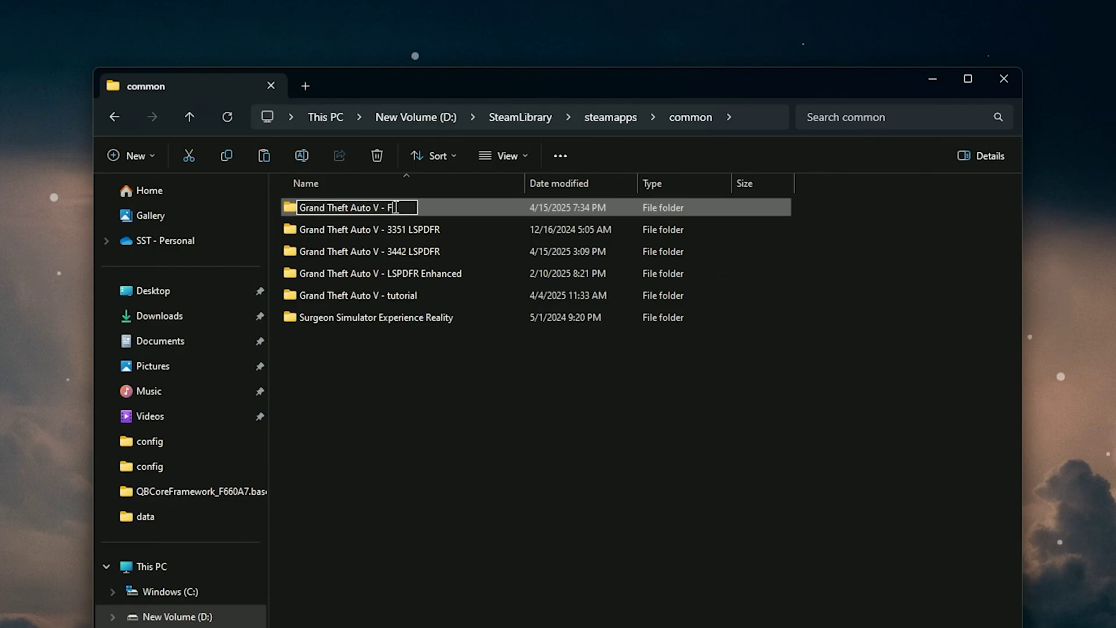
text(iveM)
key(Return)
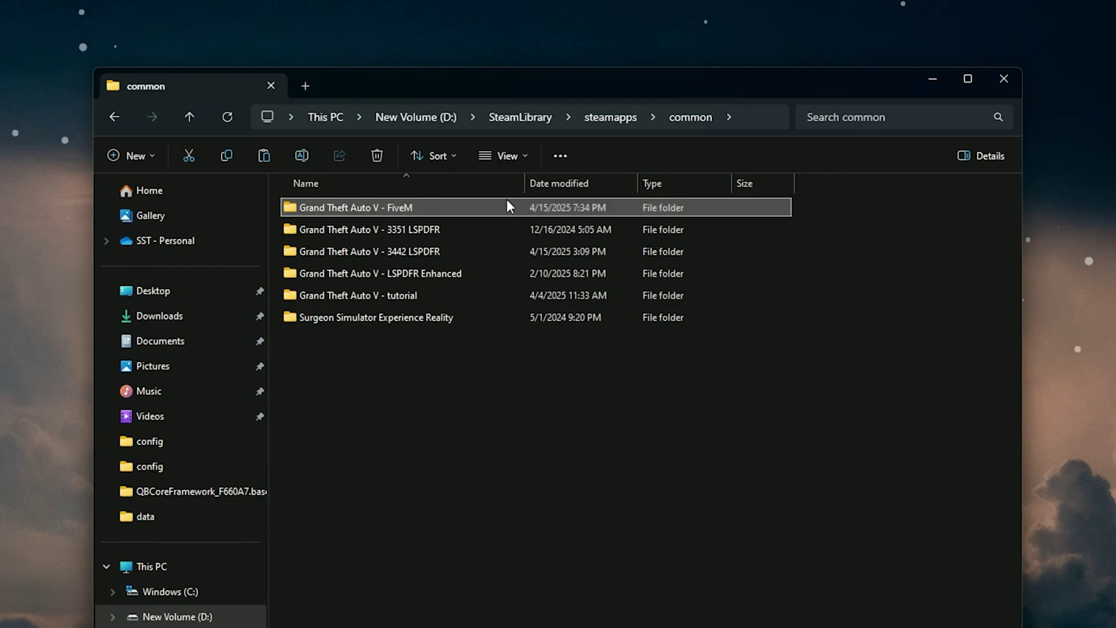
Rename the 3442 LSPDFR folder to plain 'Grand Theft Auto V' and refresh the list
right_click(423, 254)
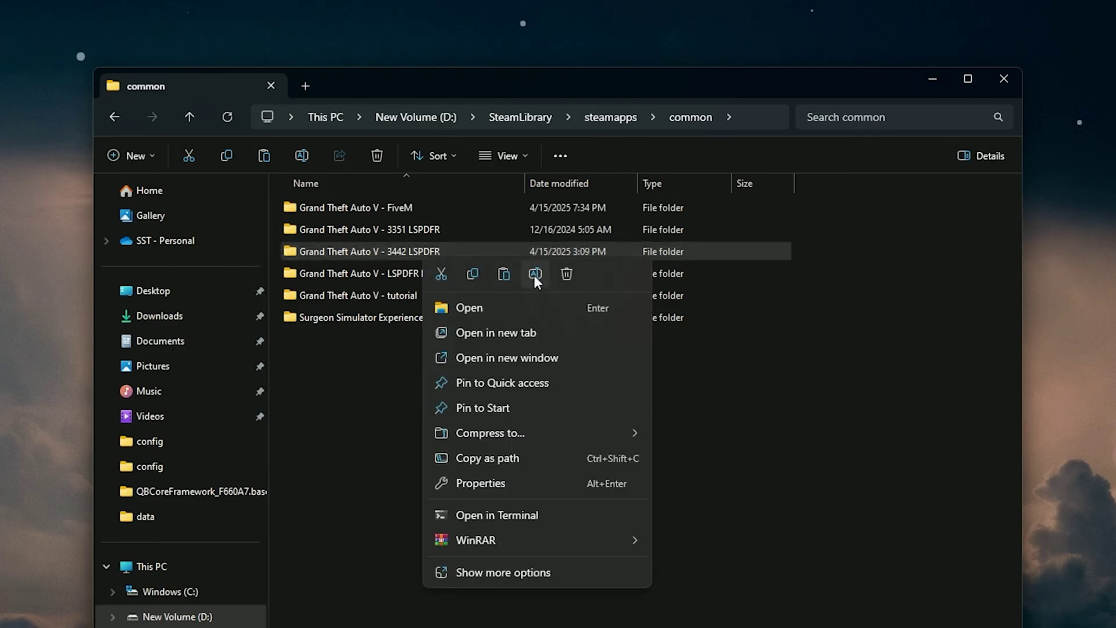
click(535, 274)
drag(441, 251, 387, 252)
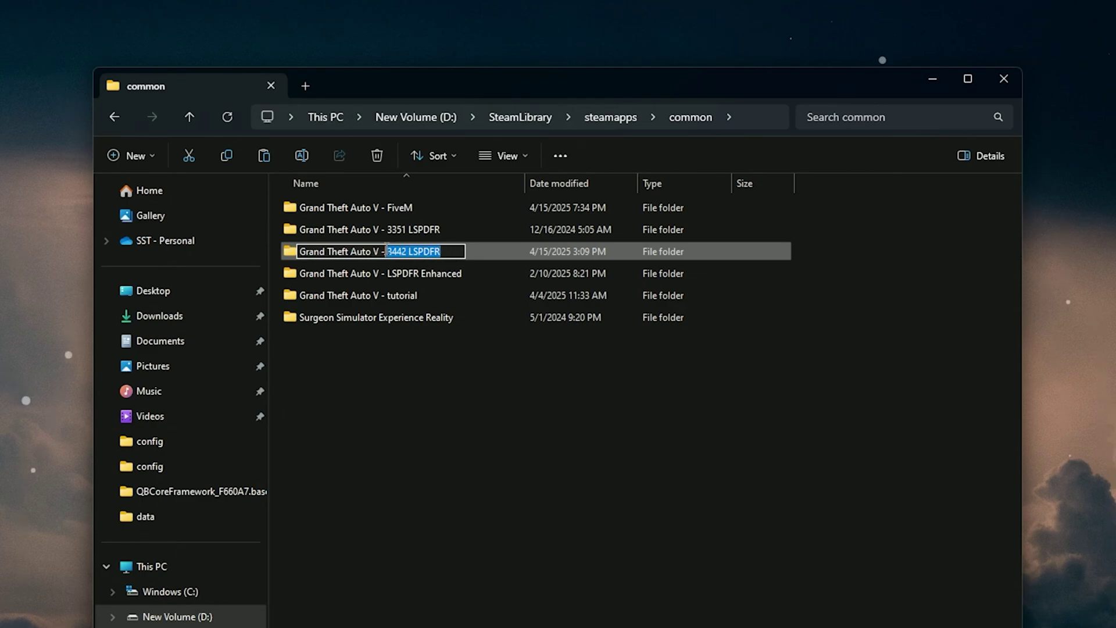
key(BackSpace)
key(BackSpace)
key(BackSpace)
key(BackSpace)
key(Return)
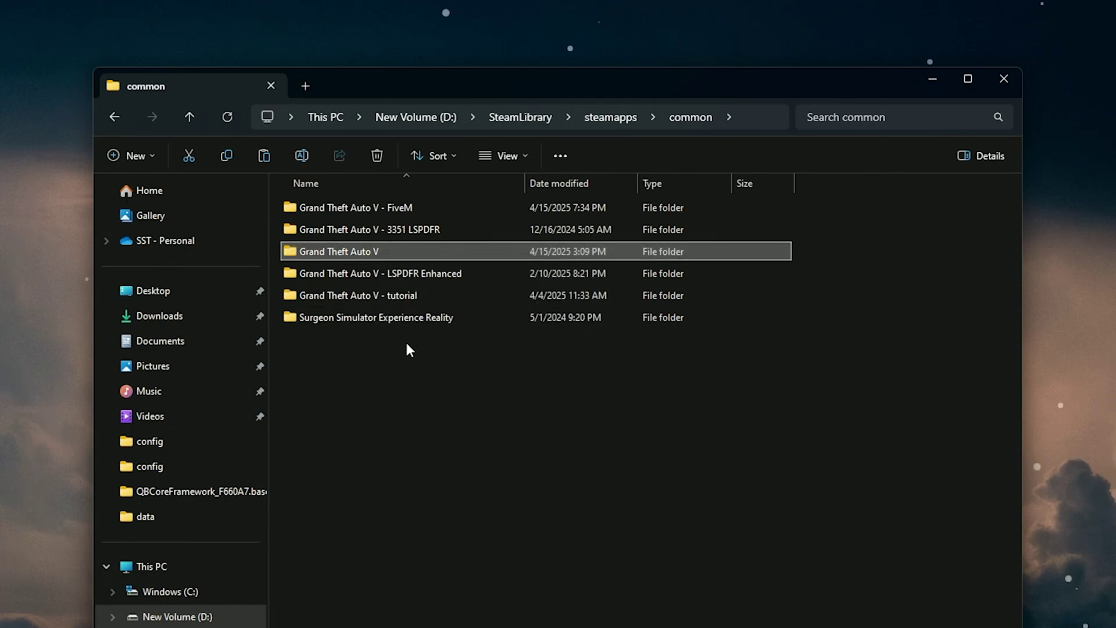
right_click(438, 425)
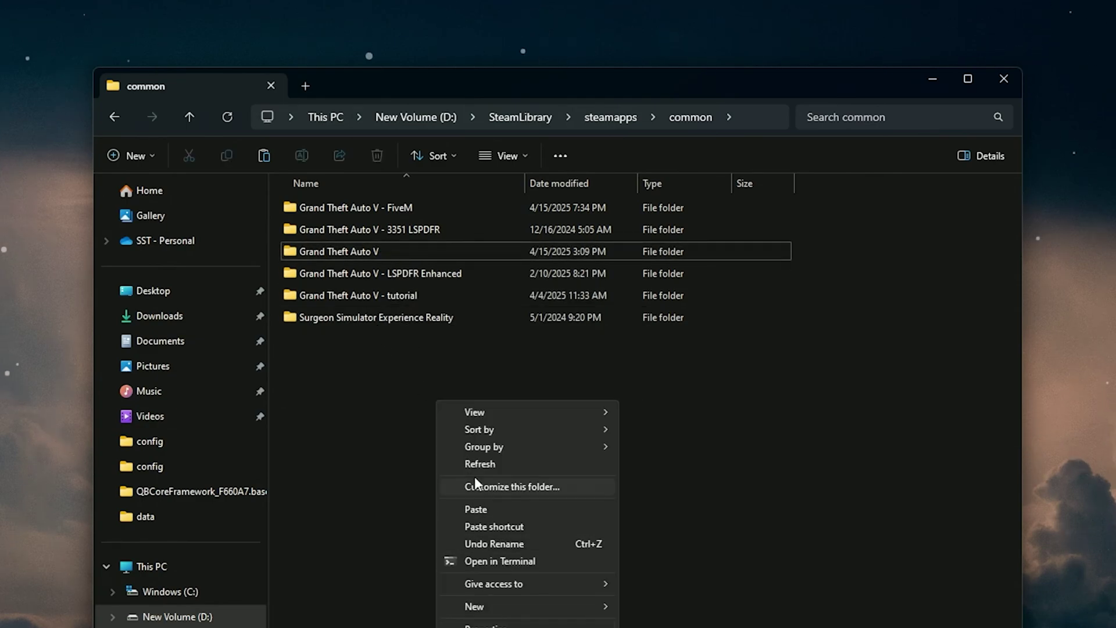
click(481, 463)
drag(420, 407, 386, 410)
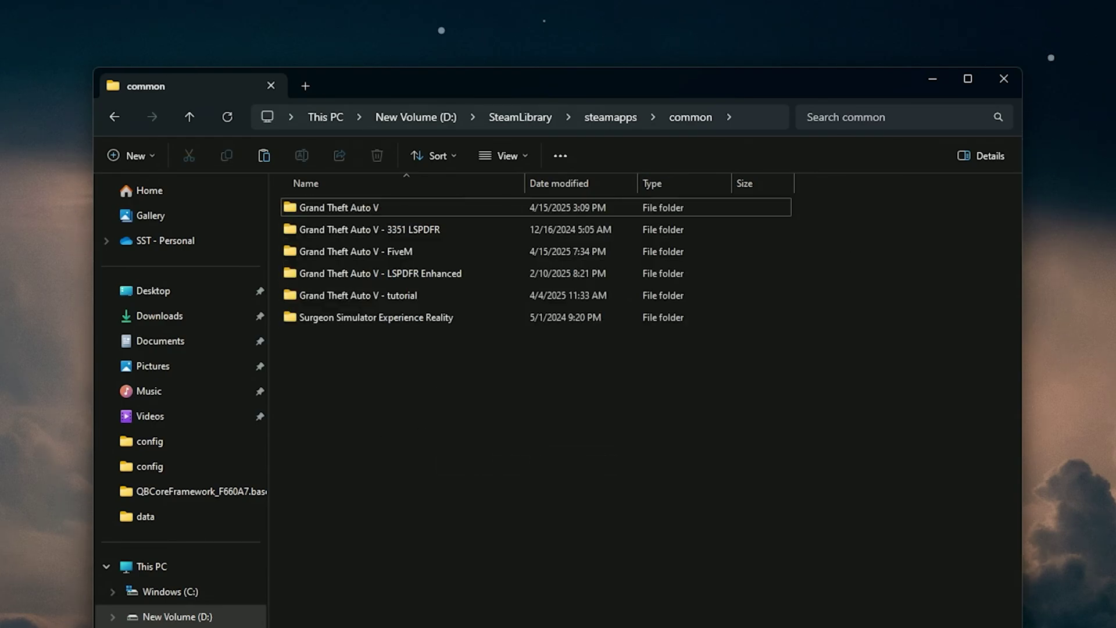
click(328, 211)
double_click(329, 210)
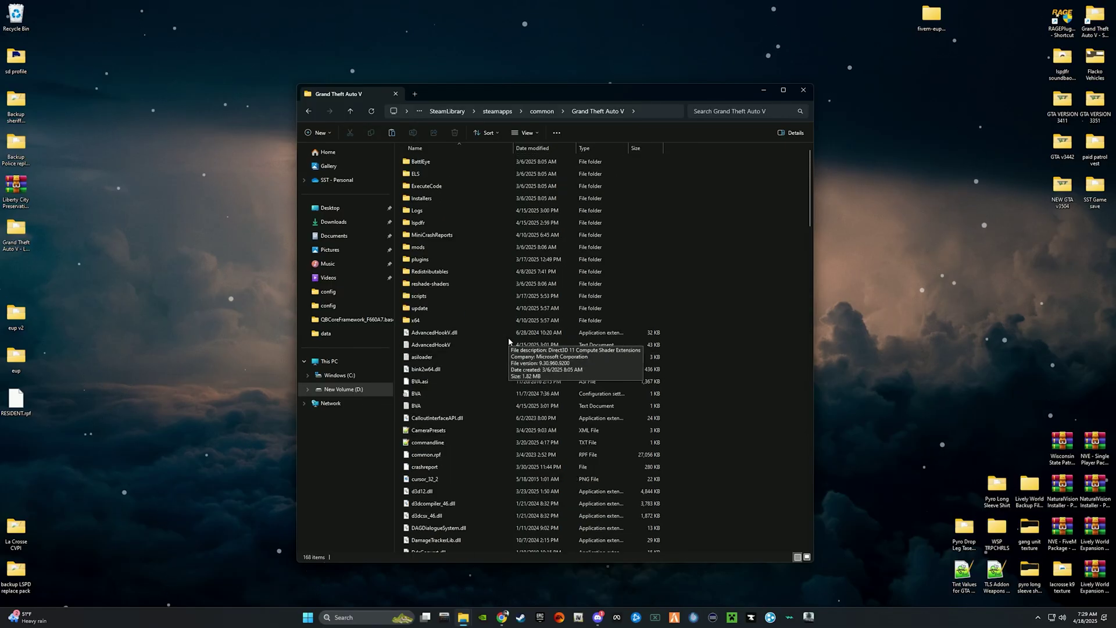
double_click(422, 260)
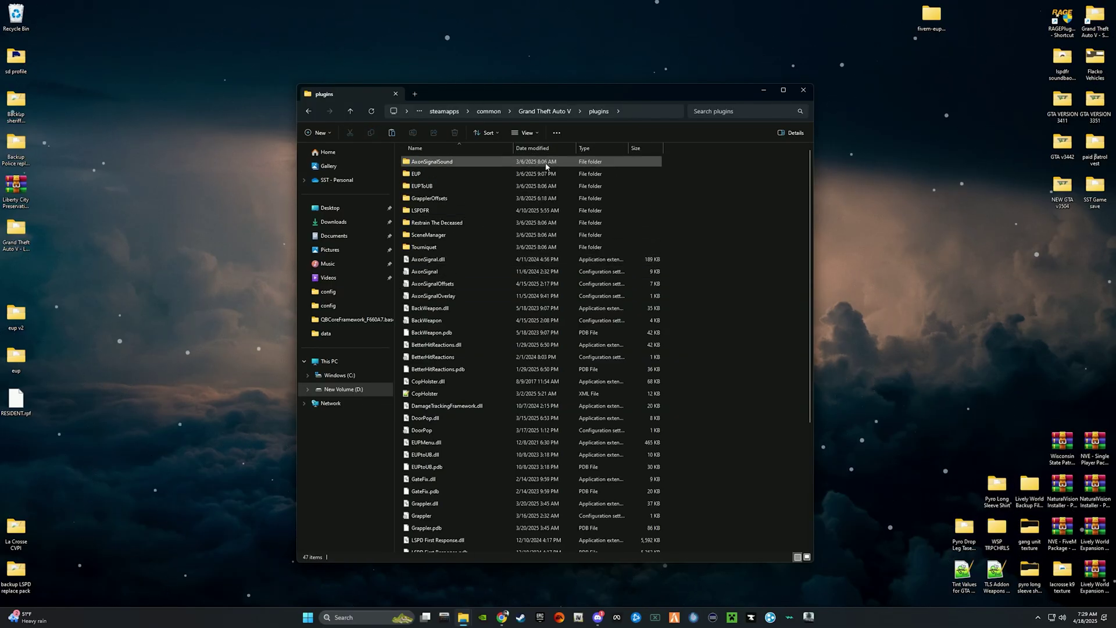
click(501, 112)
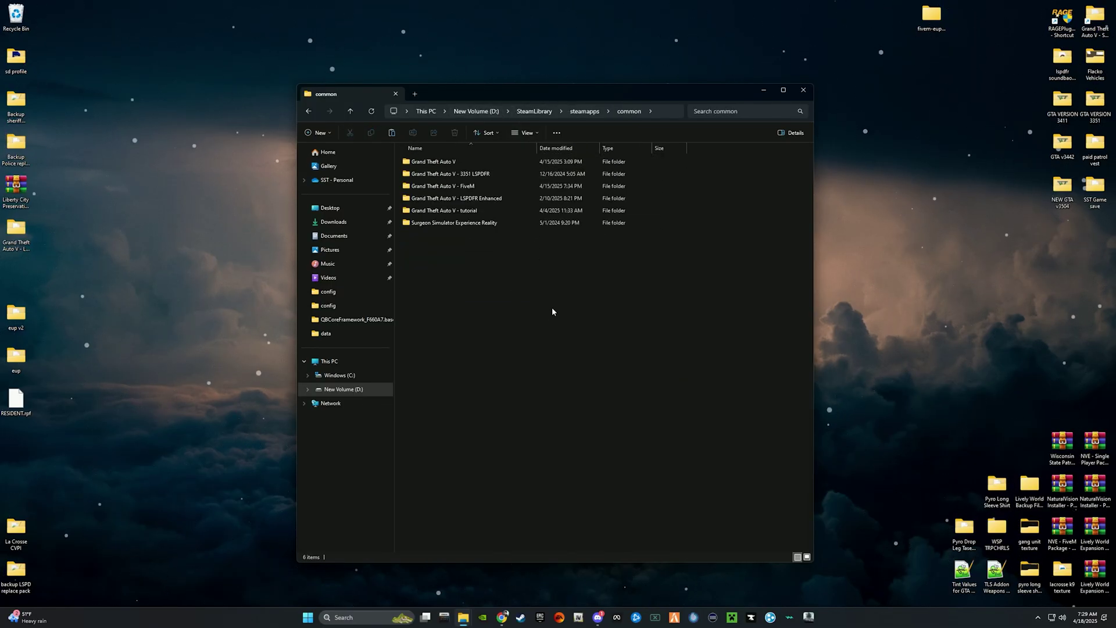